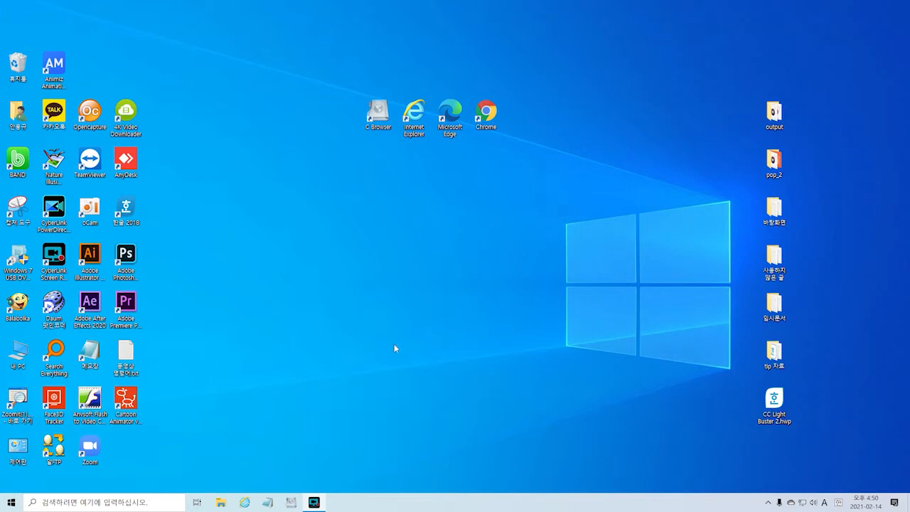
- Open File Explorer and browse drive E: through 프로그램창고 and 영상 to view the contents of the adobe 2018 folder
{"action": "left_click", "coordinate": [220, 503]}
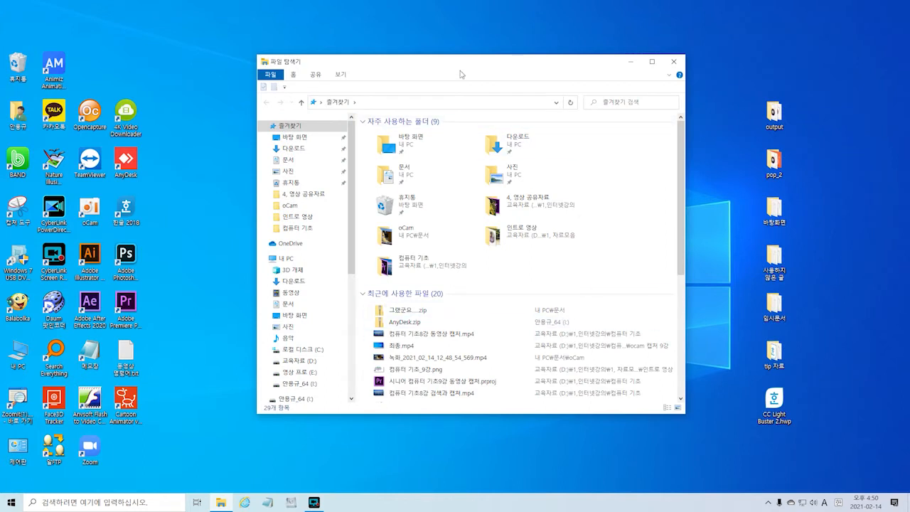
{"action": "left_click", "coordinate": [299, 373]}
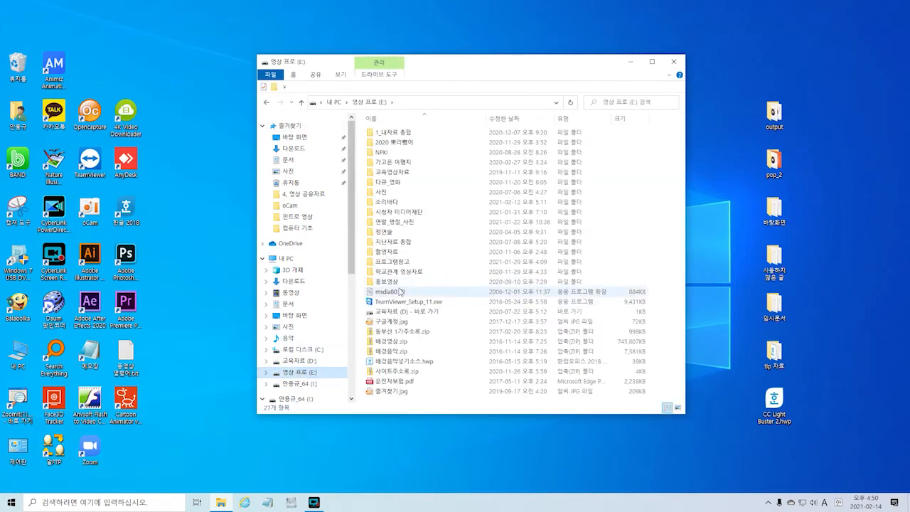
{"action": "double_click", "coordinate": [377, 262]}
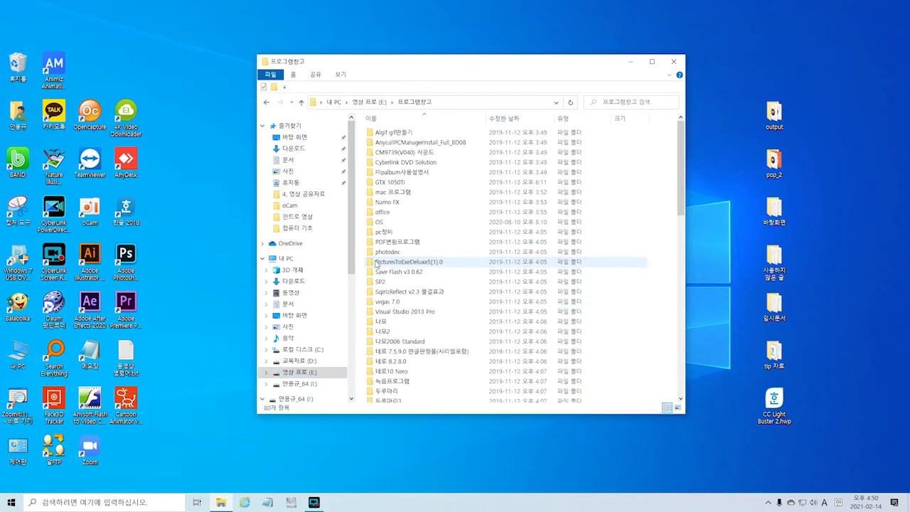
{"action": "scroll", "coordinate": [425, 353], "scroll_direction": "down", "scroll_amount": 3}
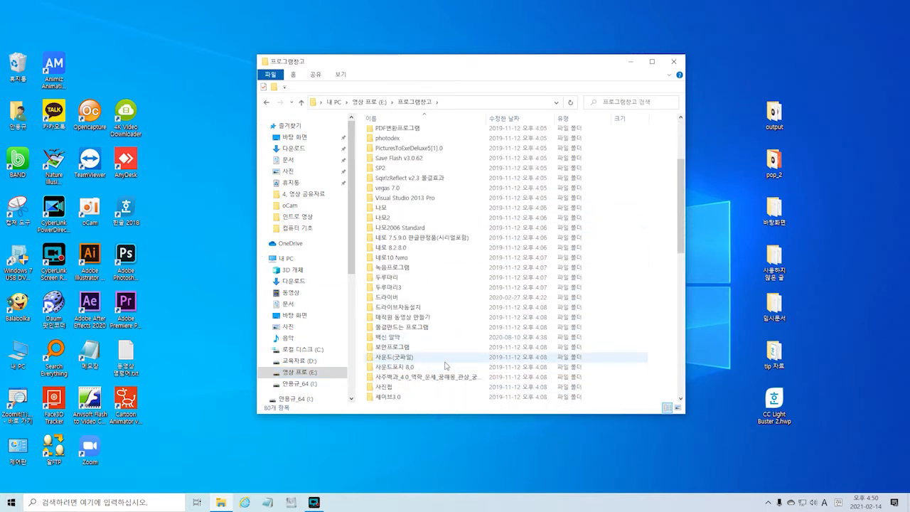
{"action": "scroll", "coordinate": [430, 366], "scroll_direction": "down", "scroll_amount": 2}
{"action": "left_click", "coordinate": [372, 368]}
{"action": "double_click", "coordinate": [372, 369]}
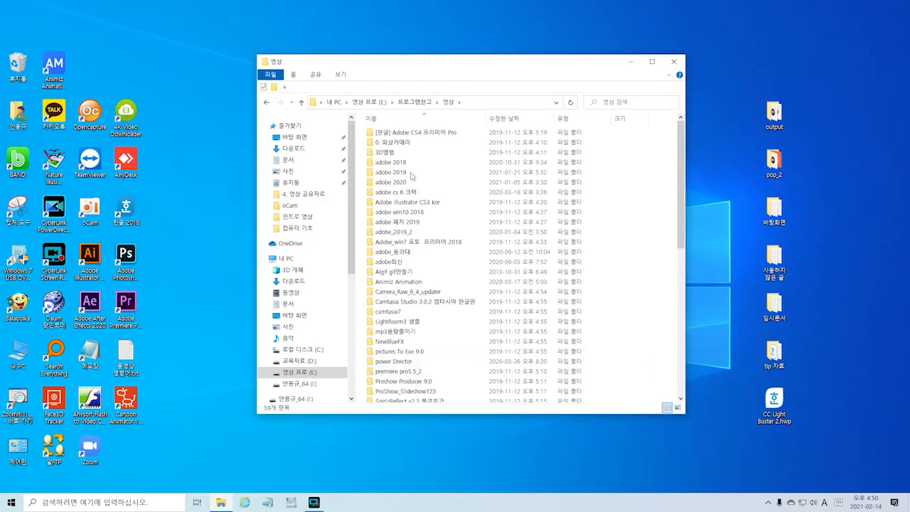
{"action": "double_click", "coordinate": [369, 164]}
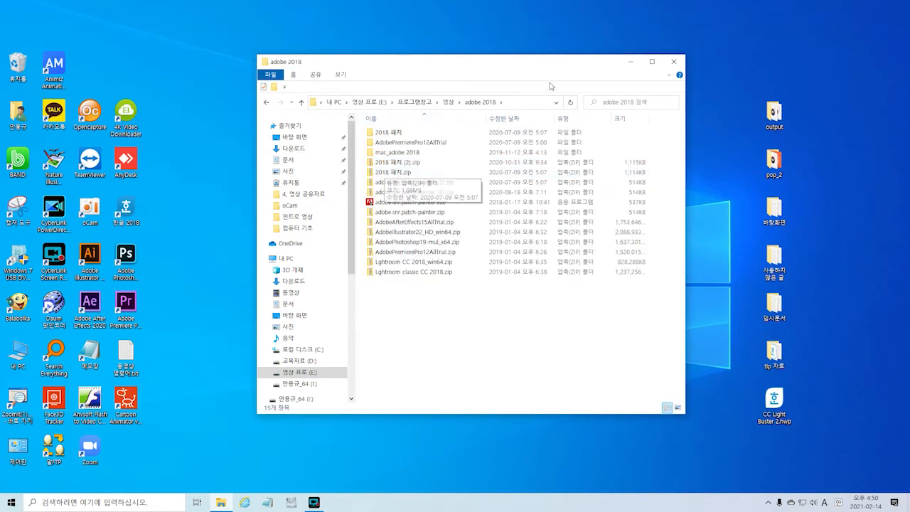
{"action": "left_click_drag", "start_coordinate": [529, 71], "coordinate": [545, 95]}
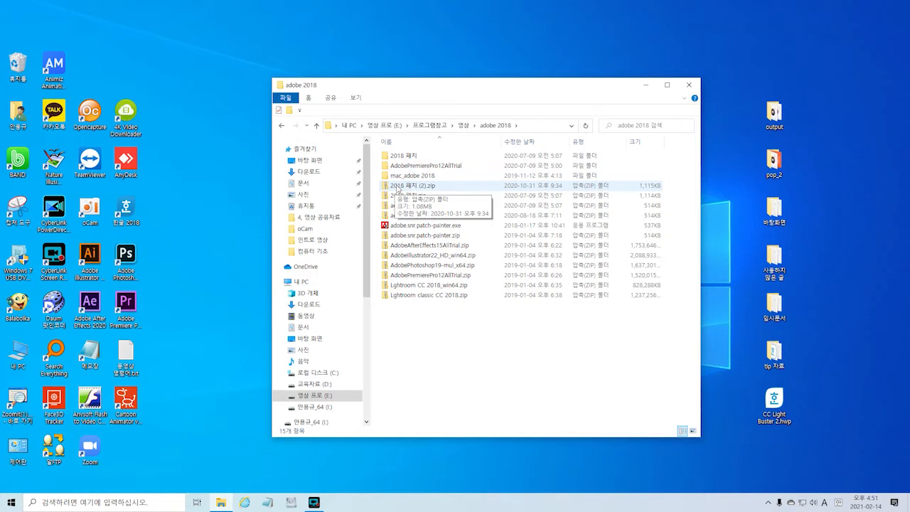
{"action": "left_click_drag", "start_coordinate": [523, 90], "coordinate": [510, 132]}
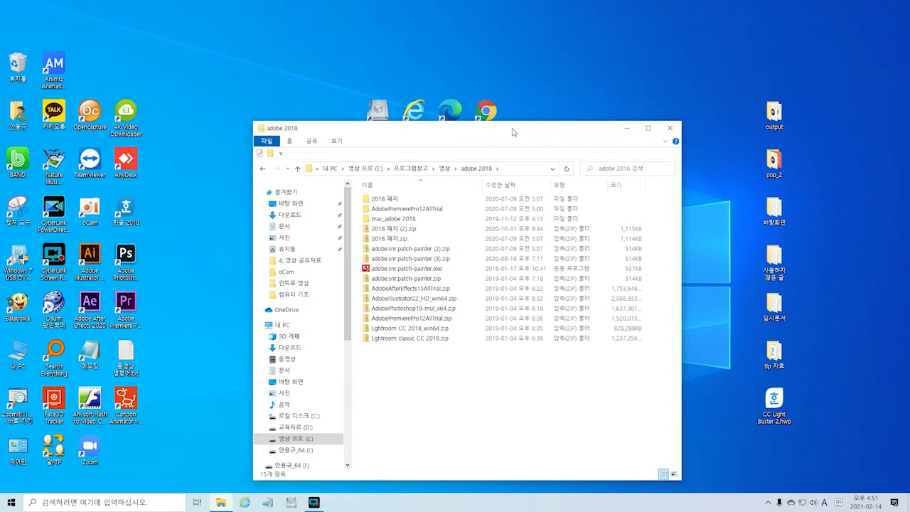
{"action": "left_click_drag", "start_coordinate": [468, 135], "coordinate": [462, 150]}
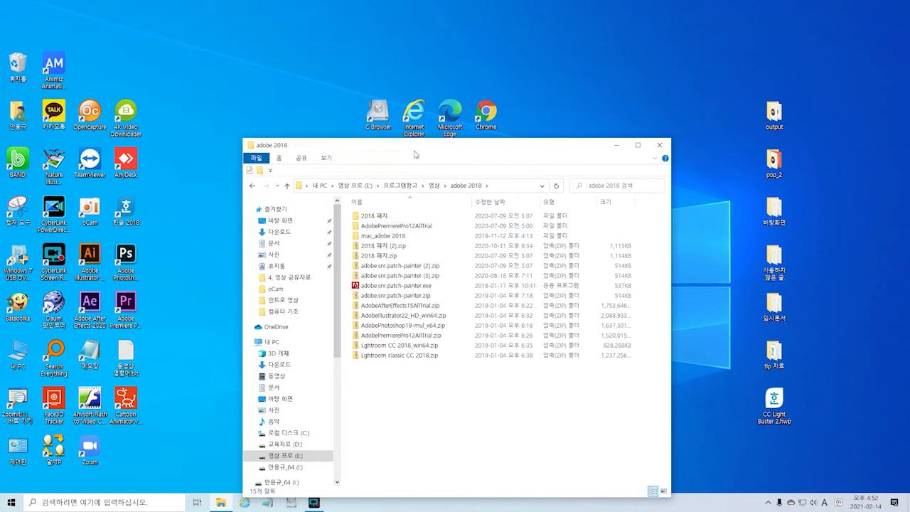
- Go to the 사진 folder, look at the images in its sample subfolder, and return to 사진
{"action": "left_click", "coordinate": [276, 387]}
{"action": "left_click", "coordinate": [274, 412]}
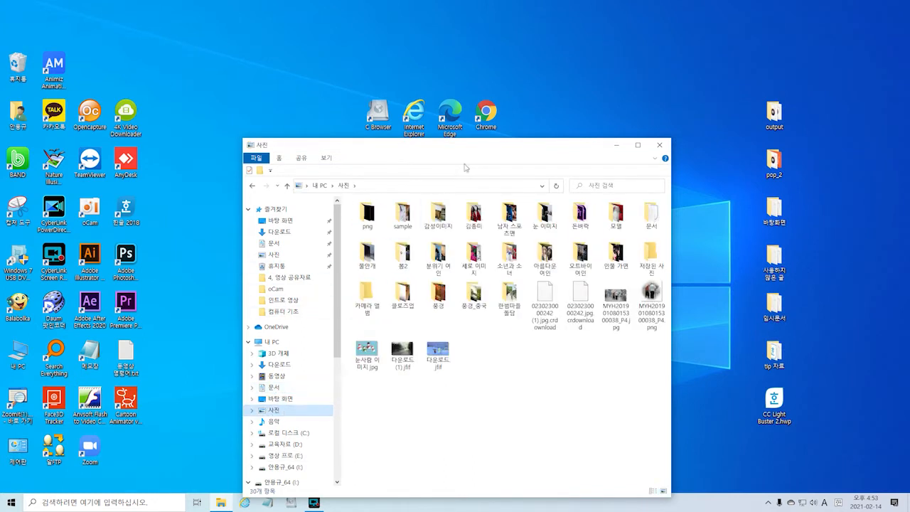
{"action": "left_click_drag", "start_coordinate": [467, 147], "coordinate": [427, 34]}
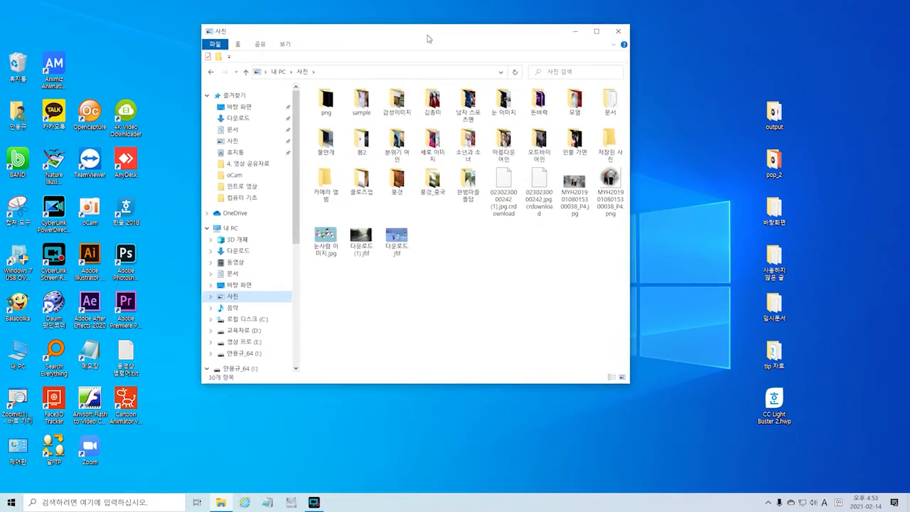
{"action": "double_click", "coordinate": [361, 105]}
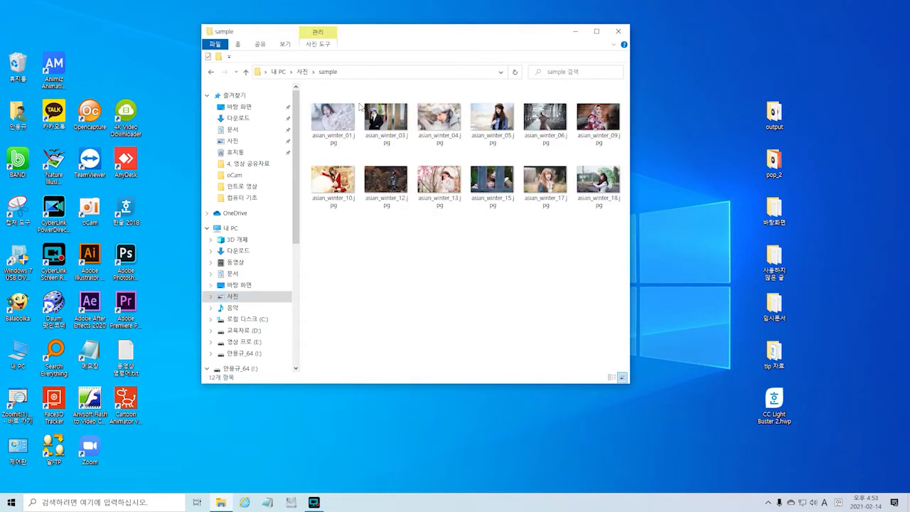
{"action": "left_click", "coordinate": [246, 73]}
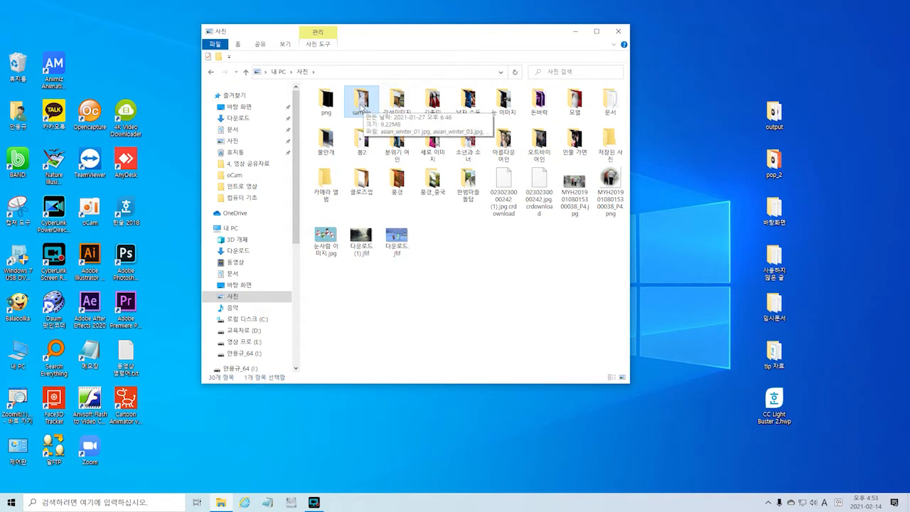
- Compress the sample folder into a ZIP archive in the same location, keeping the name sample.zip
{"action": "right_click", "coordinate": [362, 106]}
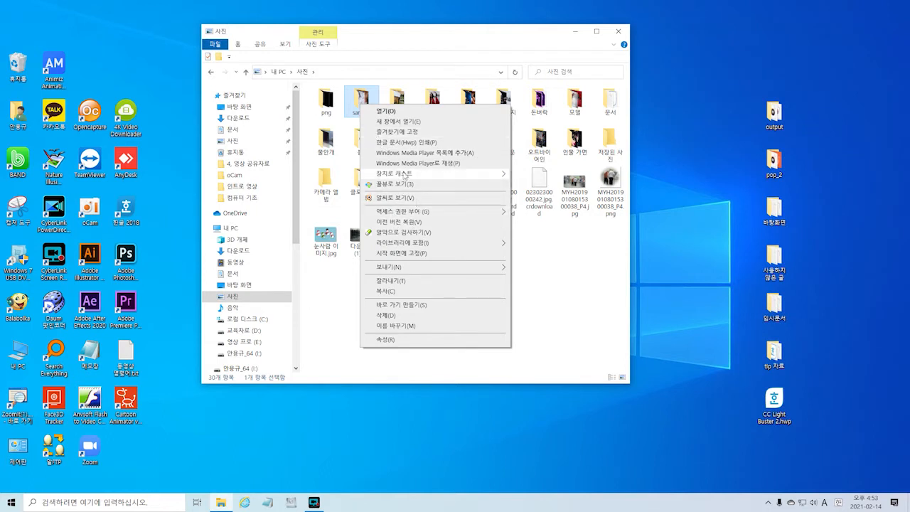
{"action": "mouse_move", "coordinate": [398, 180]}
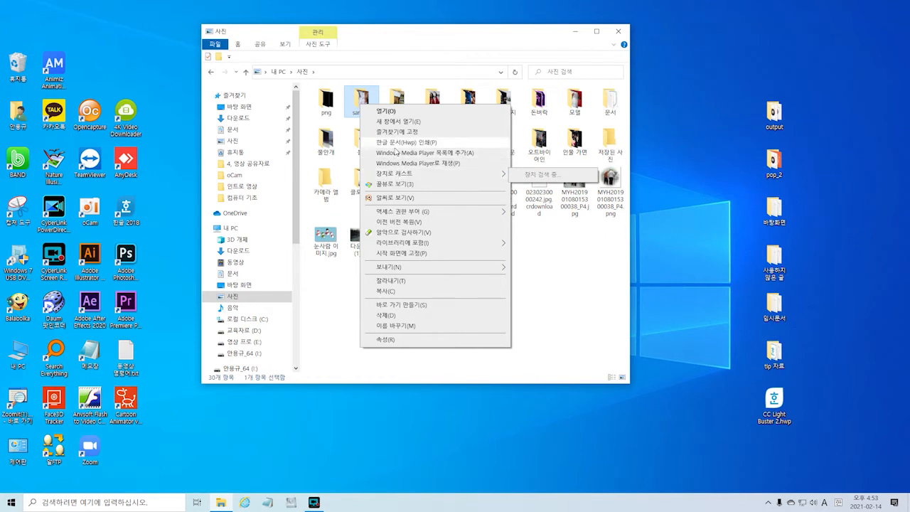
{"action": "mouse_move", "coordinate": [388, 268]}
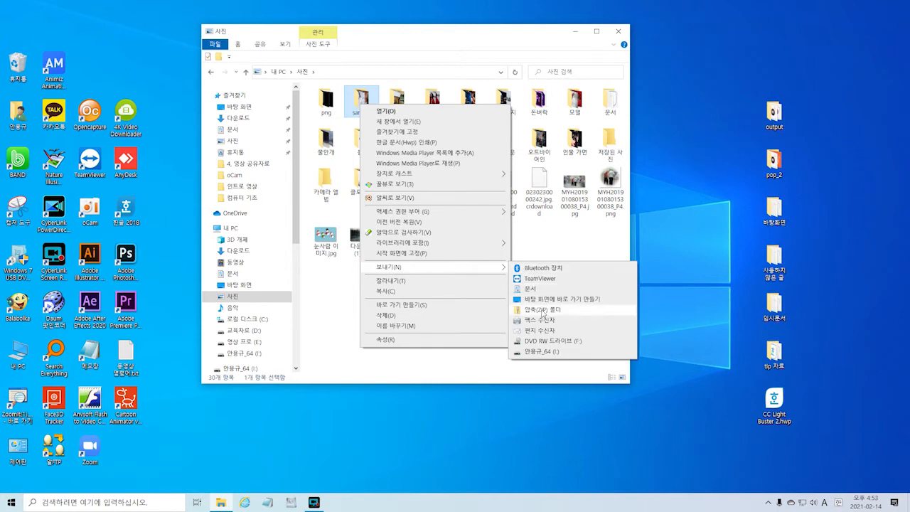
{"action": "left_click", "coordinate": [543, 310]}
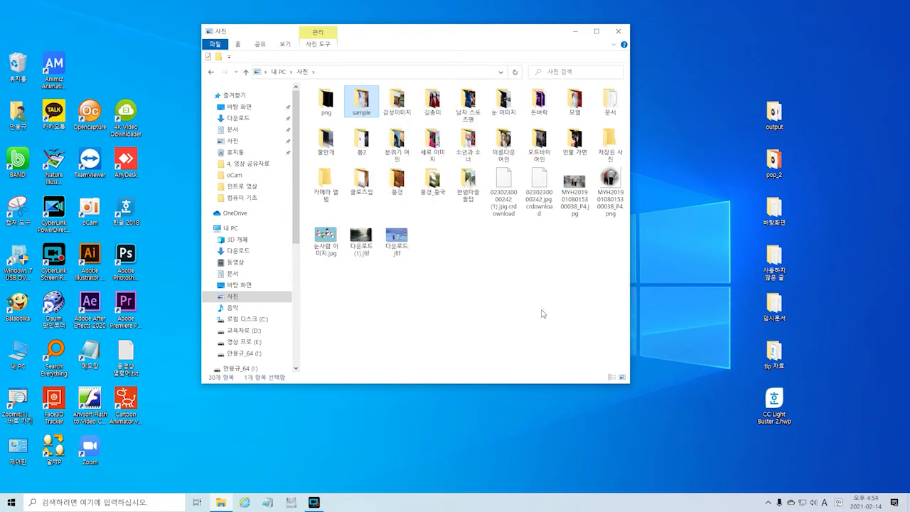
{"action": "key", "text": "Return"}
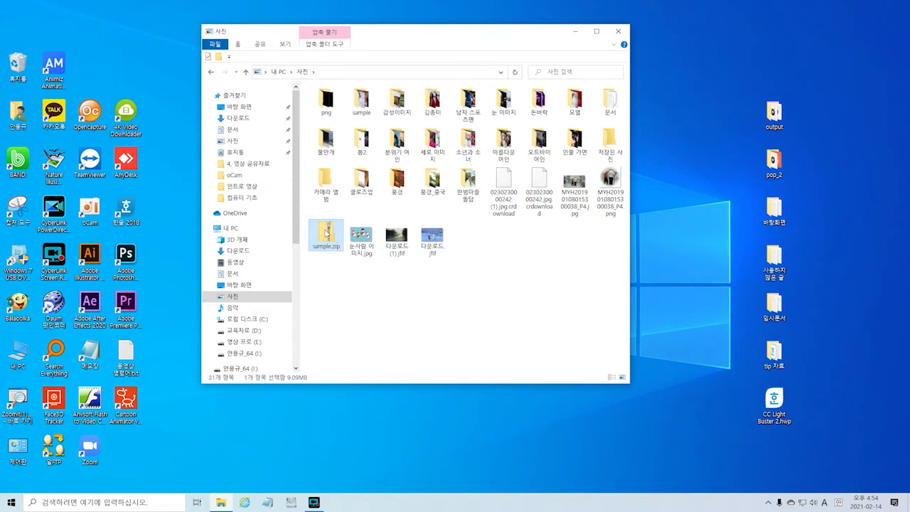
- Uncover the desktop shortcuts, switch to Chrome and search Google for 반디집 다운로드
{"action": "left_click_drag", "start_coordinate": [329, 235], "coordinate": [526, 253]}
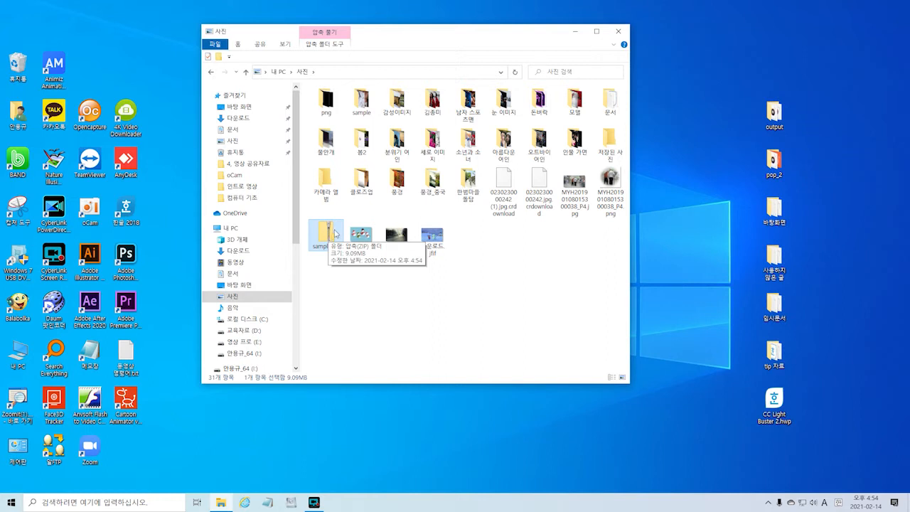
{"action": "left_click_drag", "start_coordinate": [481, 36], "coordinate": [469, 156]}
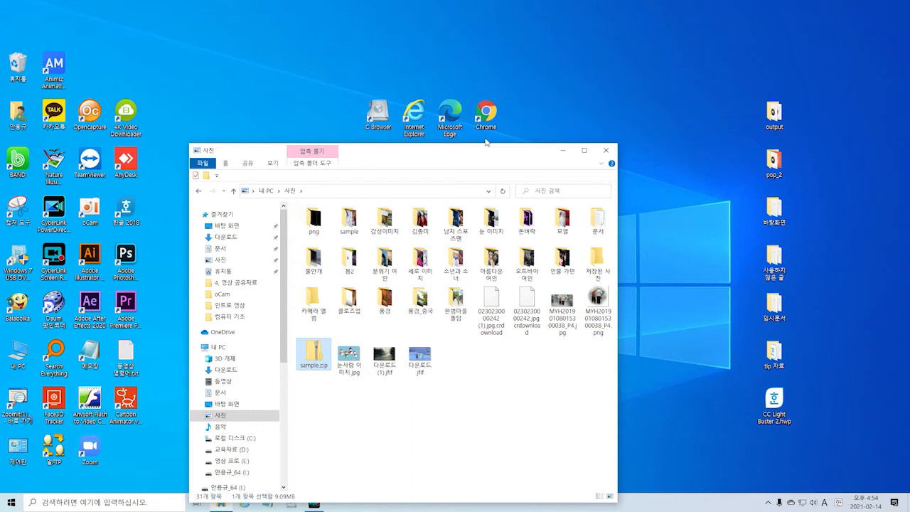
{"action": "left_click", "coordinate": [607, 152]}
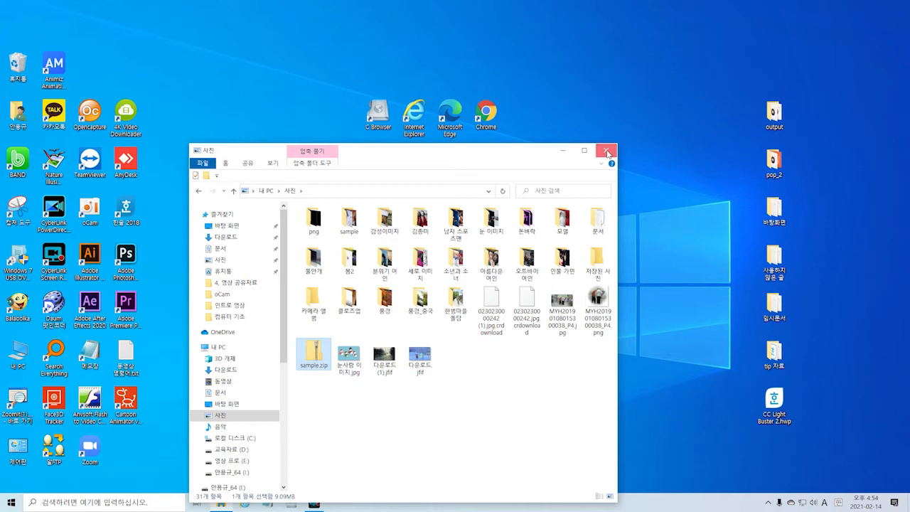
{"action": "double_click", "coordinate": [488, 115]}
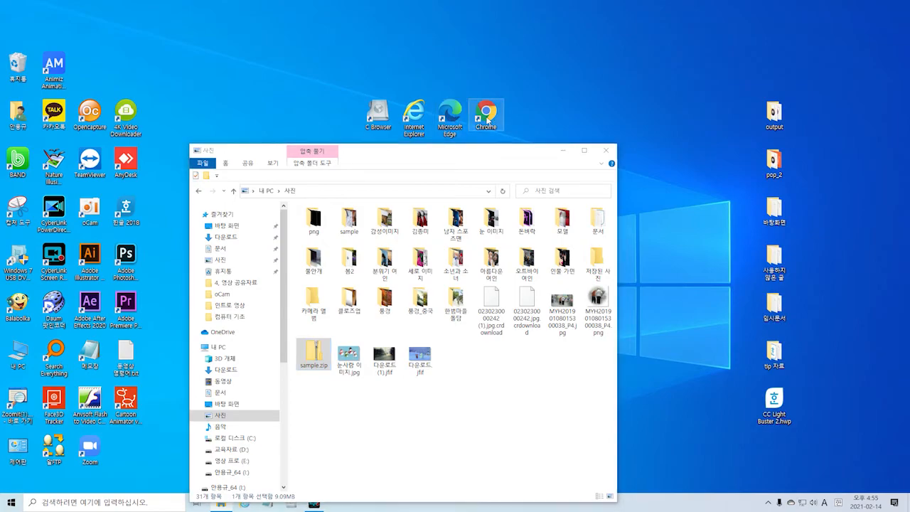
{"action": "left_click", "coordinate": [381, 198]}
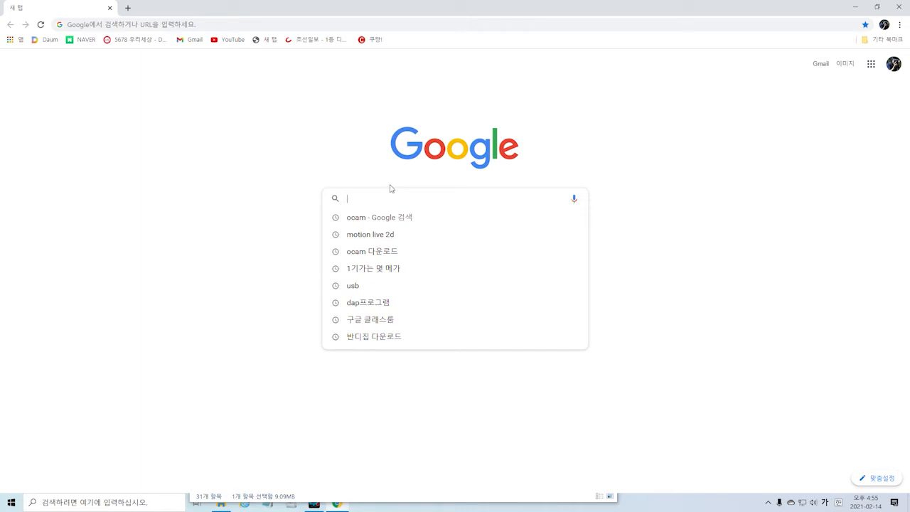
{"action": "type", "text": "반반디"}
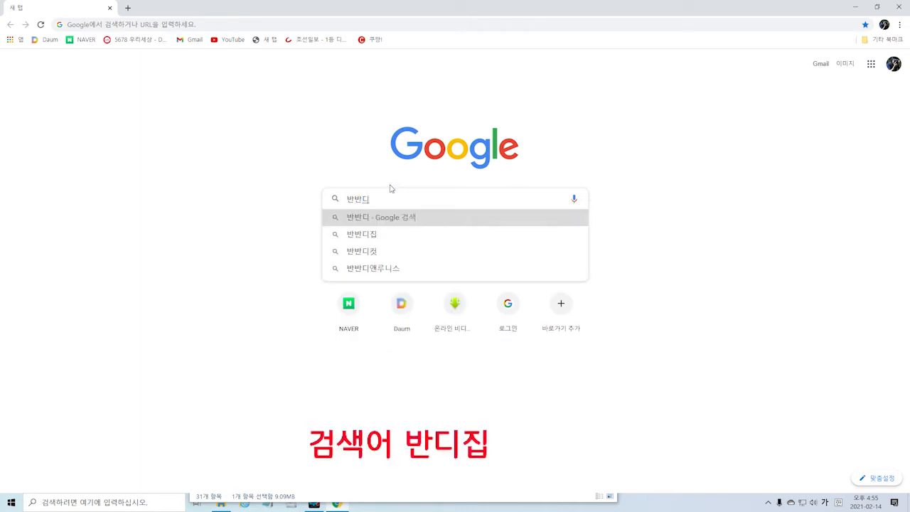
{"action": "type", "text": "집"}
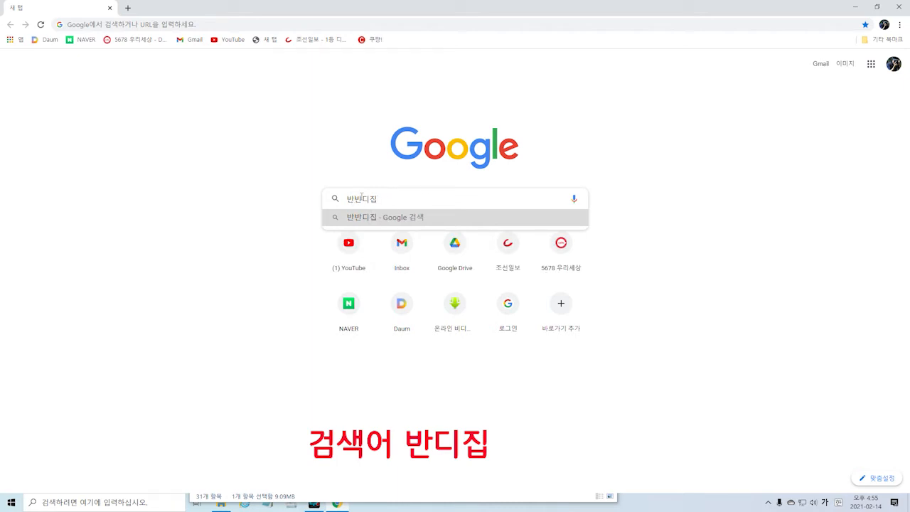
{"action": "key", "text": "BackSpace"}
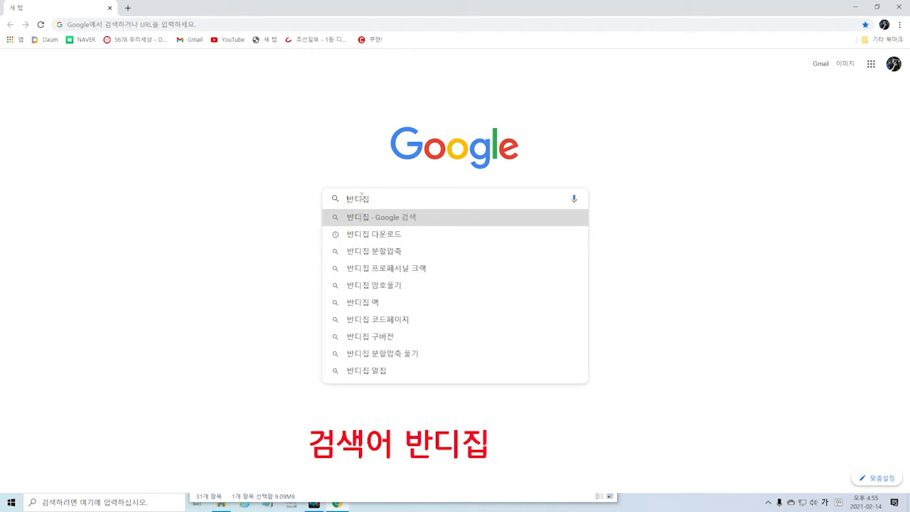
{"action": "left_click", "coordinate": [363, 237]}
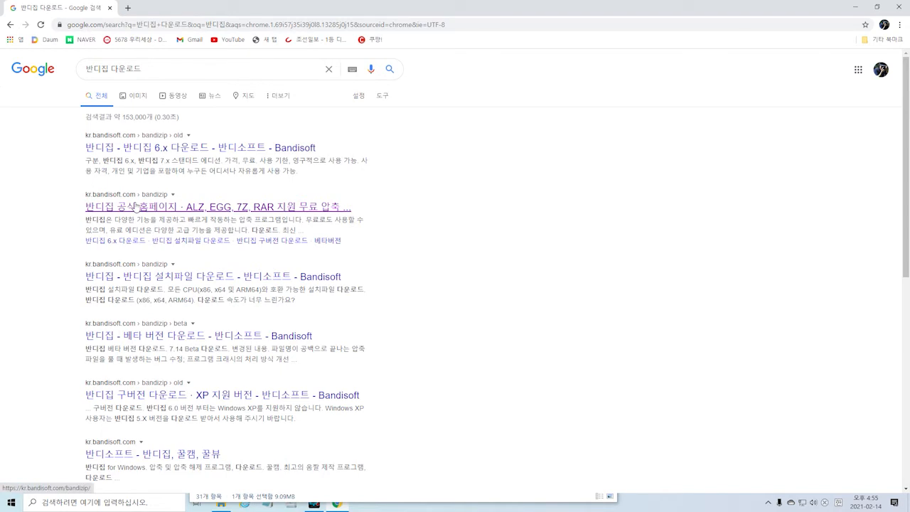
- Download 반디집 v7.13 from its official homepage in the search results and close the browser
{"action": "left_click", "coordinate": [135, 211]}
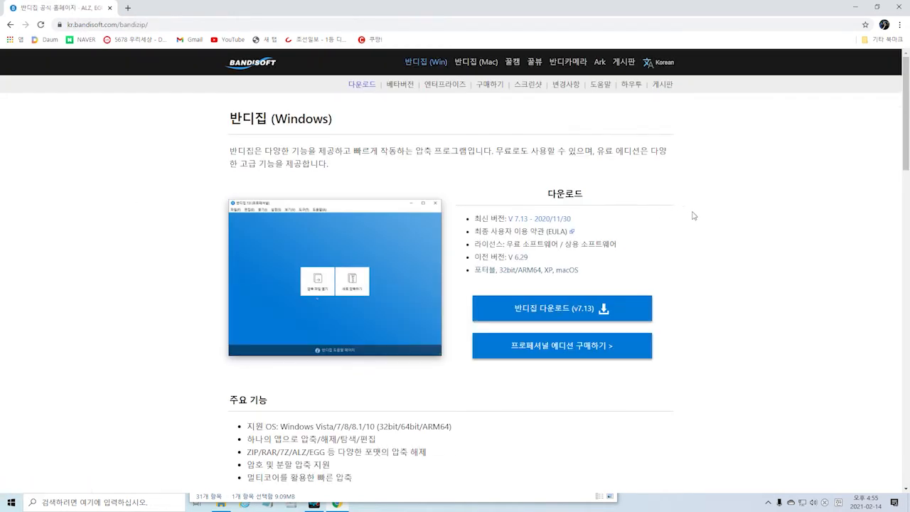
{"action": "scroll", "coordinate": [730, 209], "scroll_direction": "down", "scroll_amount": 1}
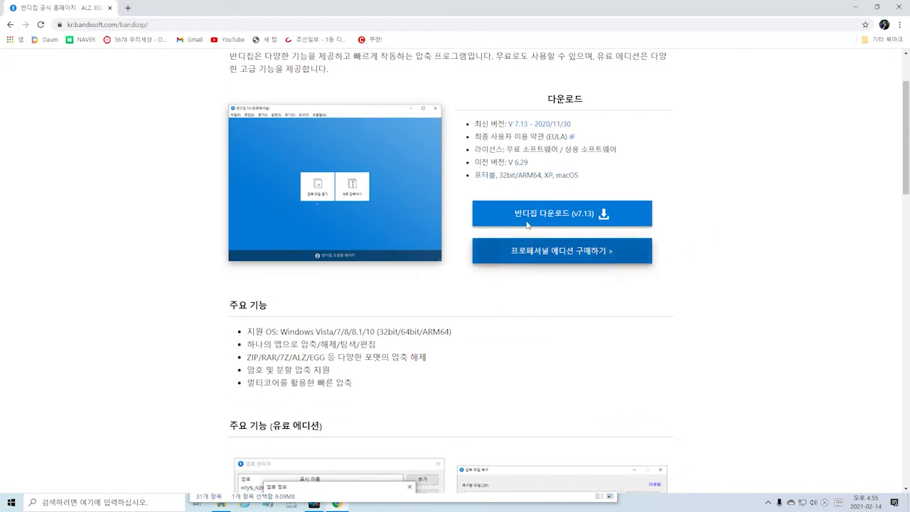
{"action": "left_click", "coordinate": [603, 216]}
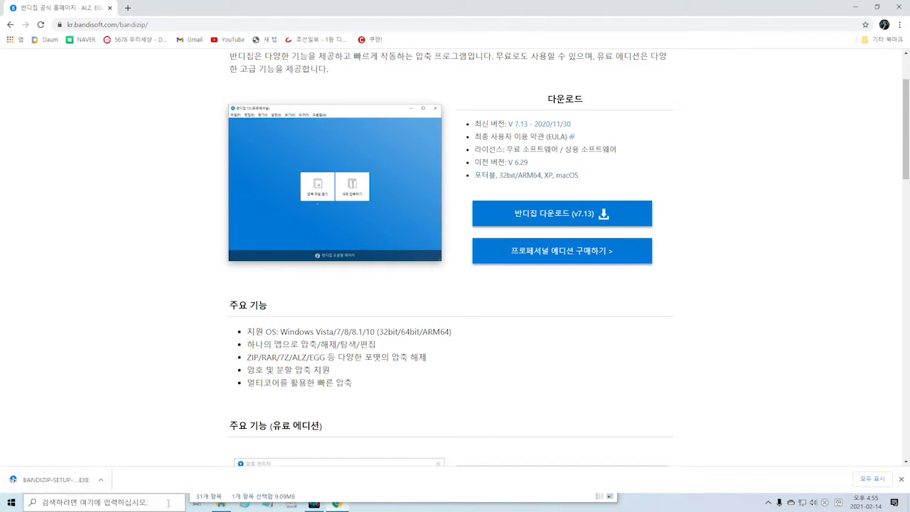
{"action": "left_click", "coordinate": [901, 7]}
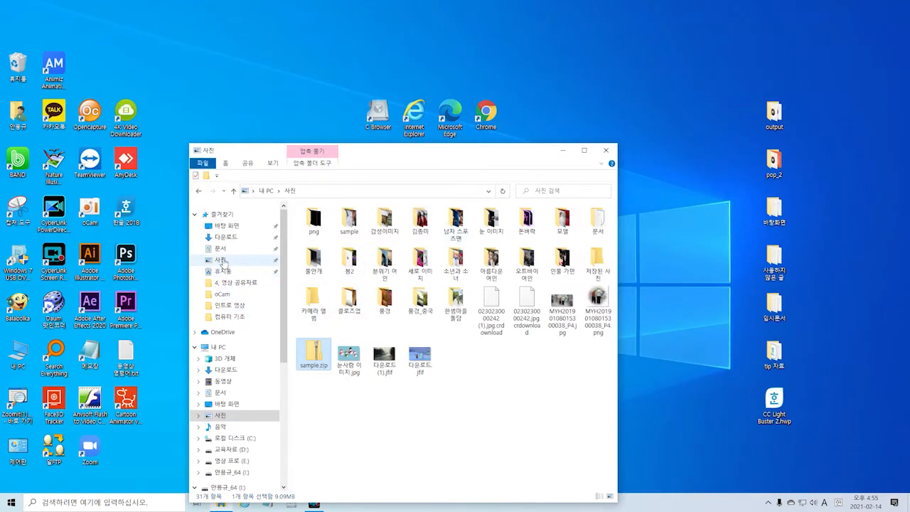
- Run the downloaded installer BANDIZIP-SETUP-STD-X64.EXE from the 다운로드 folder
{"action": "left_click", "coordinate": [226, 237]}
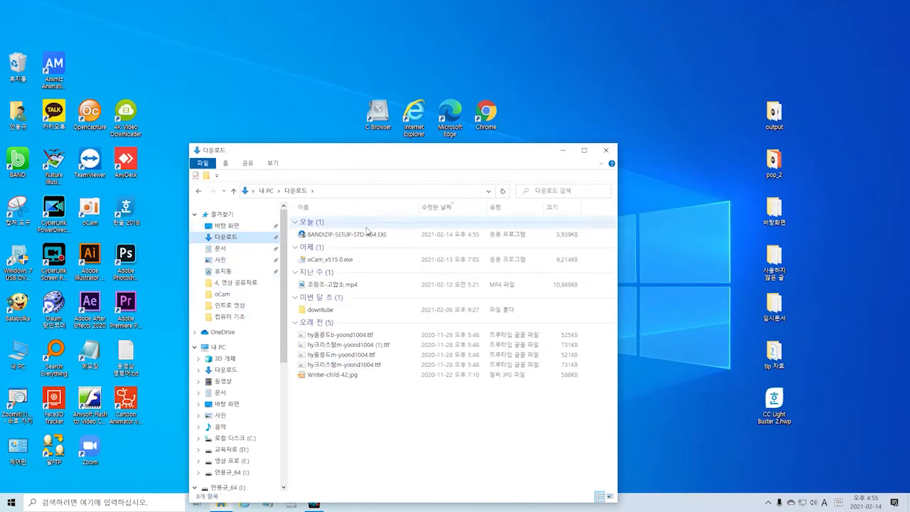
{"action": "key", "text": "ctrl"}
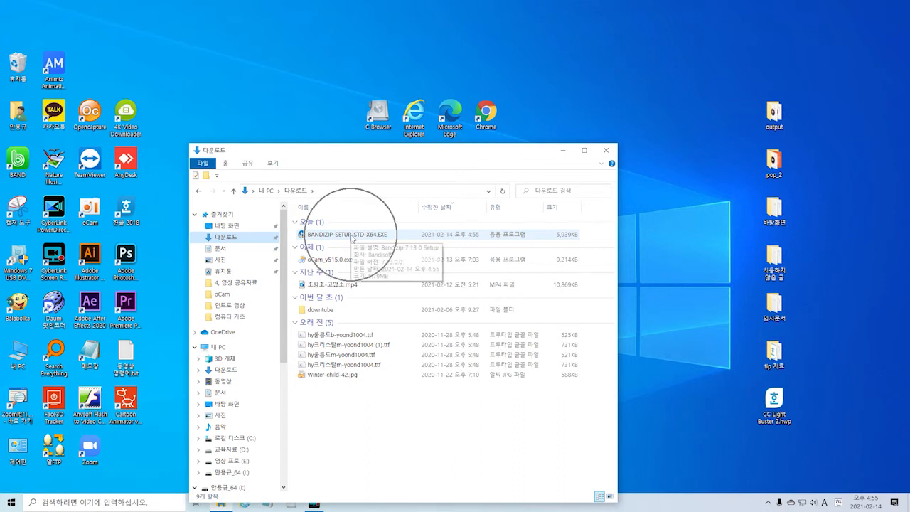
{"action": "key", "text": "ctrl"}
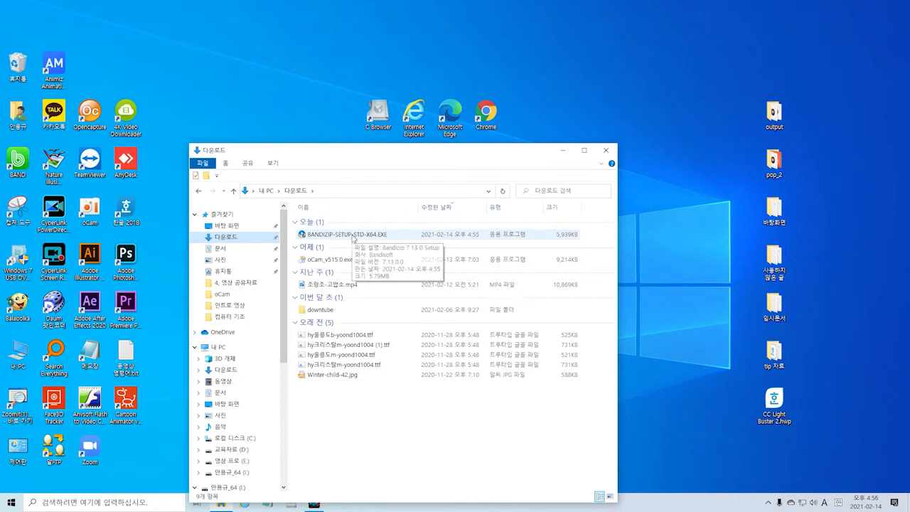
{"action": "double_click", "coordinate": [352, 236]}
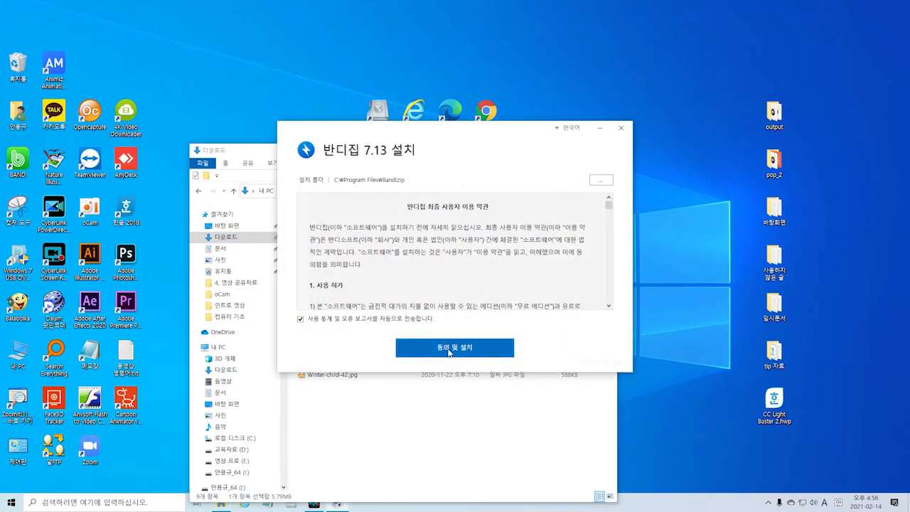
- Install 반디집 7.13 in its default folder and apply the preselected archive file associations, closing the program once done
{"action": "left_click", "coordinate": [448, 352]}
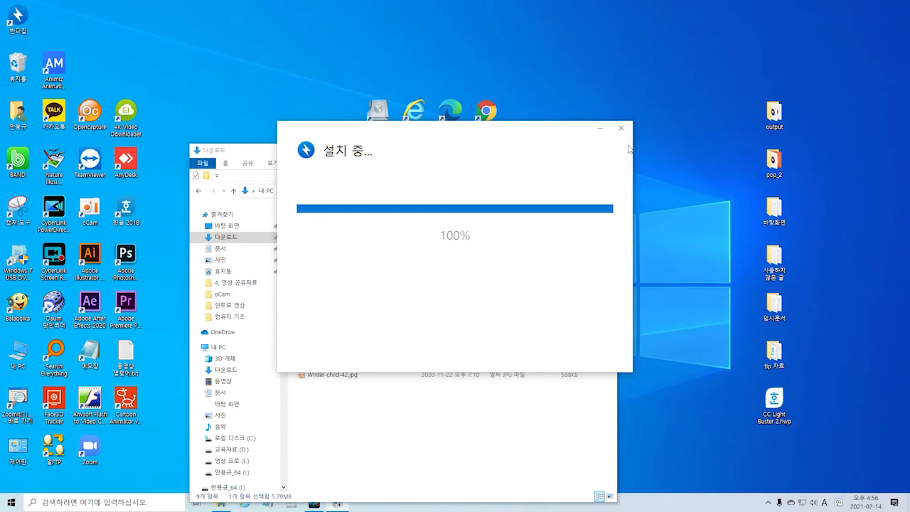
{"action": "left_click", "coordinate": [482, 345]}
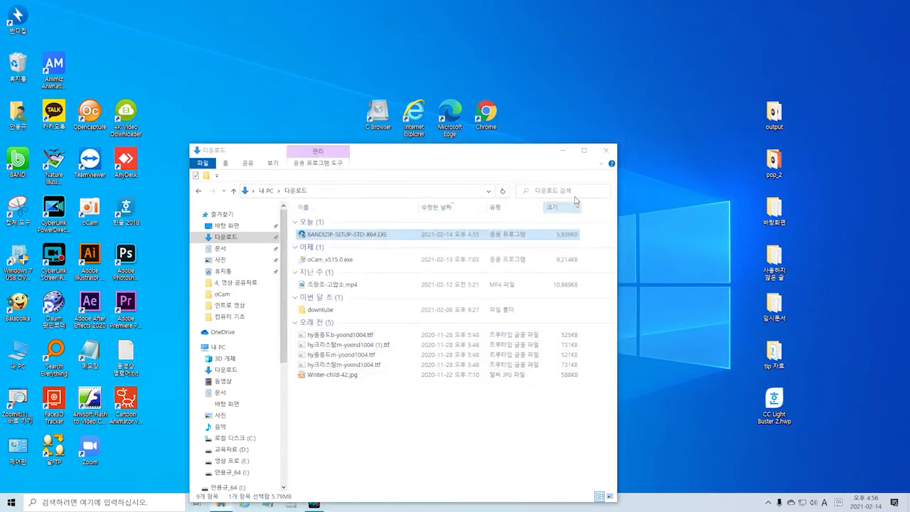
{"action": "left_click_drag", "start_coordinate": [524, 142], "coordinate": [562, 81]}
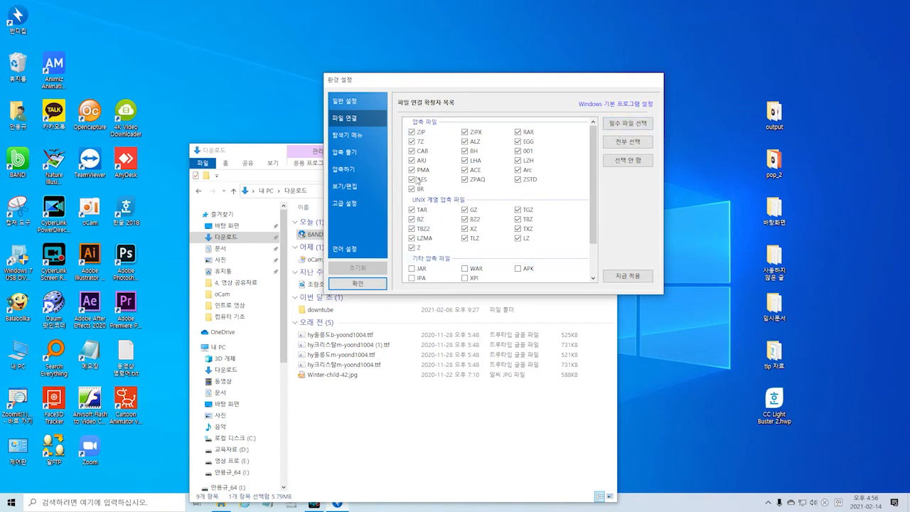
{"action": "left_click", "coordinate": [618, 277]}
{"action": "left_click", "coordinate": [365, 284]}
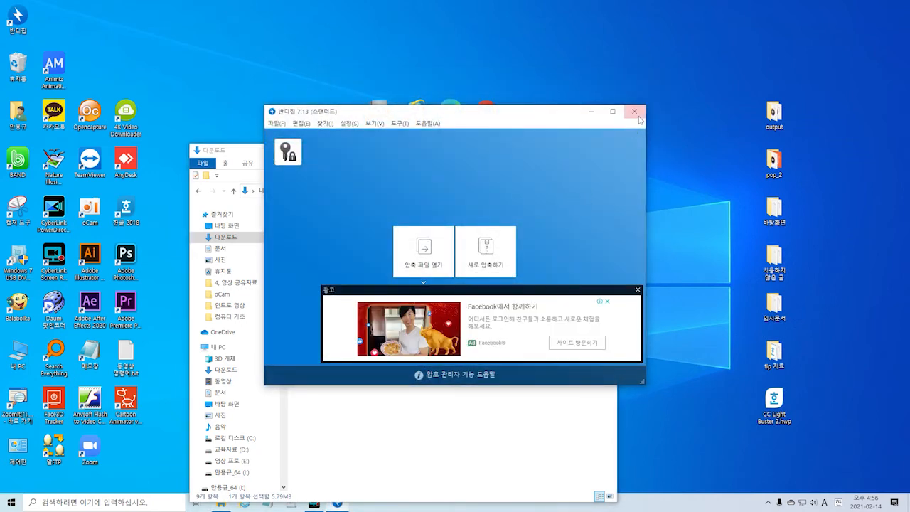
{"action": "left_click", "coordinate": [633, 112]}
- Close the 다운로드 folder and move the new 반디집 shortcut into the empty desktop space beside the 4K Video Downloader shortcut
{"action": "left_click_drag", "start_coordinate": [18, 20], "coordinate": [166, 78]}
{"action": "left_click_drag", "start_coordinate": [313, 78], "coordinate": [378, 207]}
{"action": "left_click", "coordinate": [605, 150]}
{"action": "key", "text": "ctrl"}
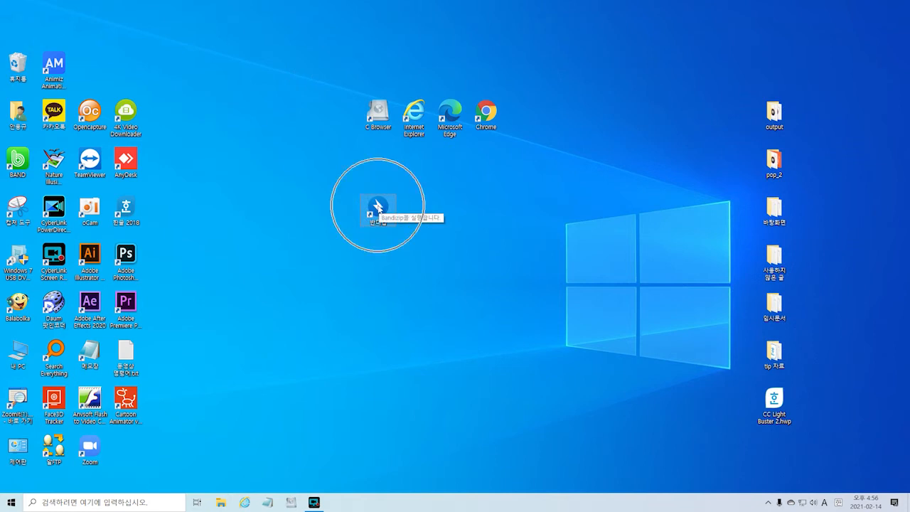
{"action": "left_click_drag", "start_coordinate": [378, 207], "coordinate": [198, 112]}
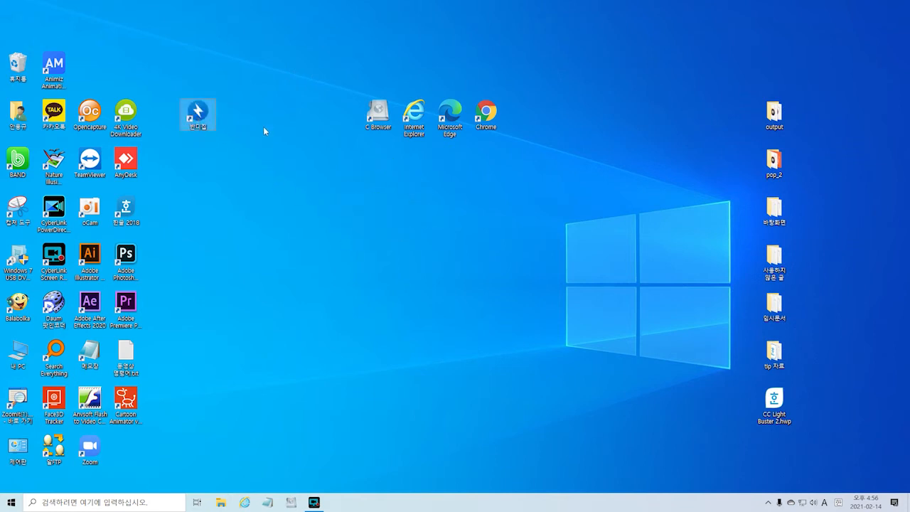
- Compress the 1280 720 folder in 문서 into 1280 720.zip with 반디집
{"action": "key", "text": "super+e"}
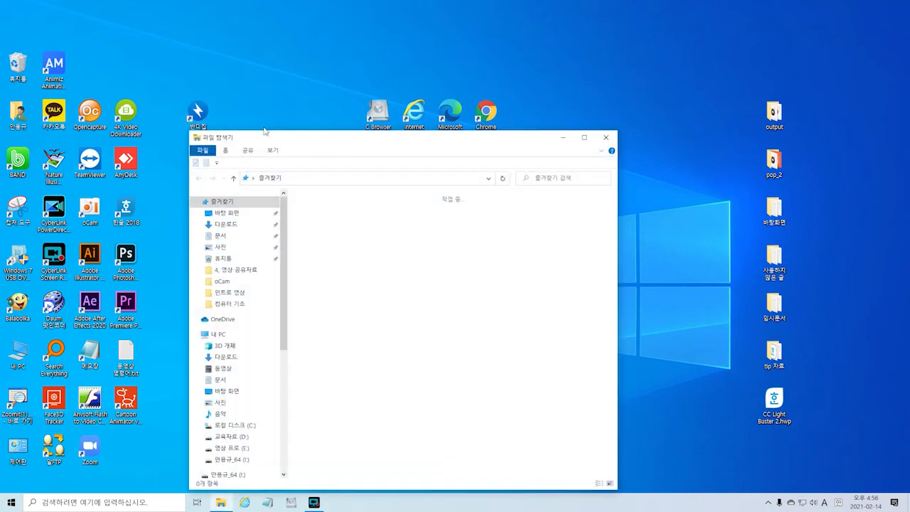
{"action": "left_click_drag", "start_coordinate": [357, 143], "coordinate": [582, 73]}
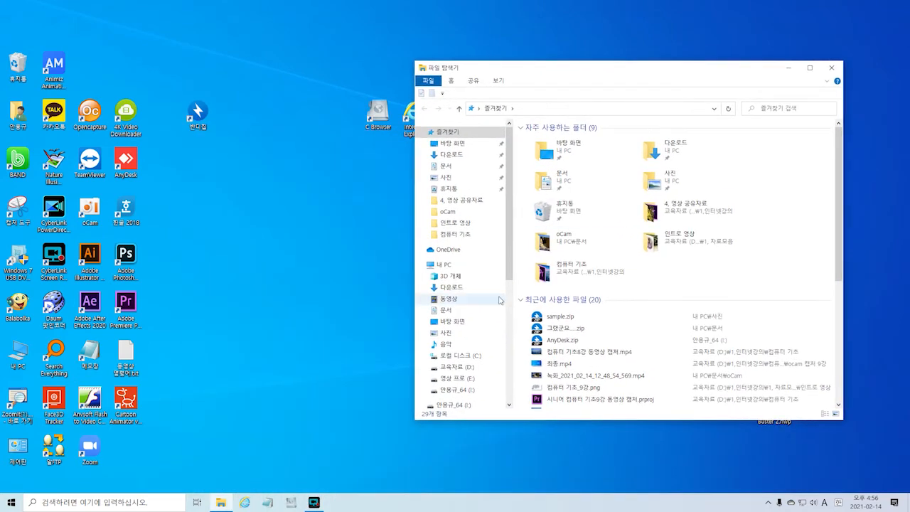
{"action": "left_click", "coordinate": [447, 311]}
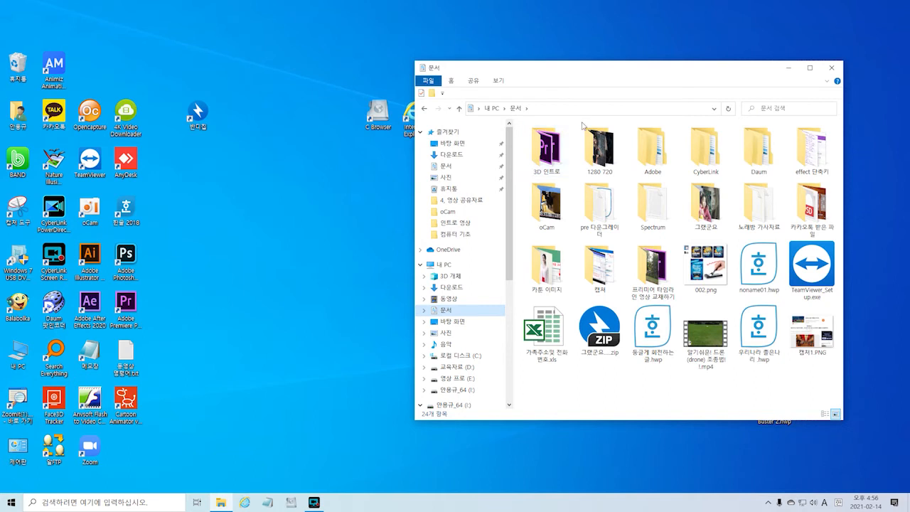
{"action": "left_click", "coordinate": [601, 153]}
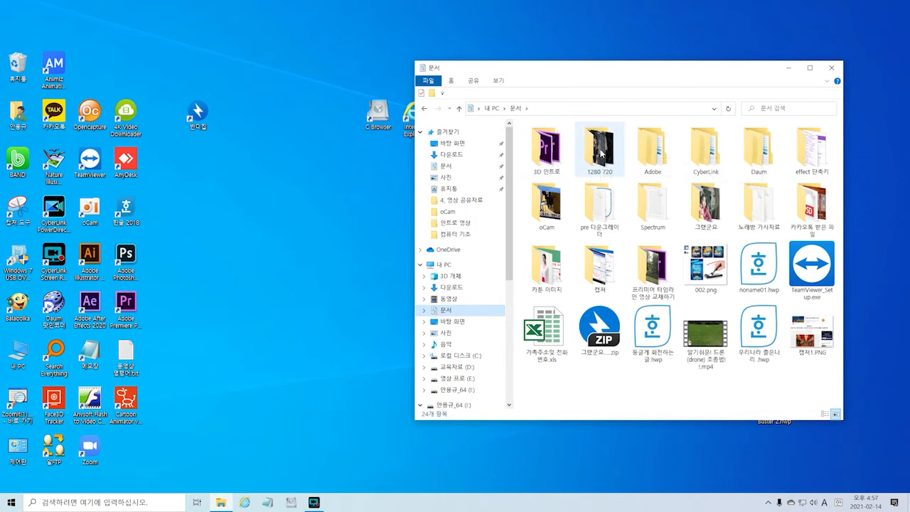
{"action": "left_click", "coordinate": [601, 152]}
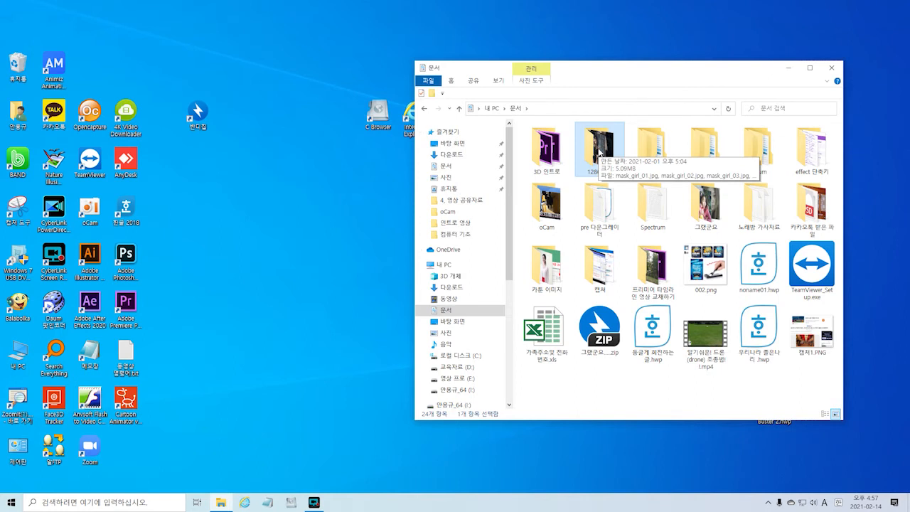
{"action": "right_click", "coordinate": [599, 151]}
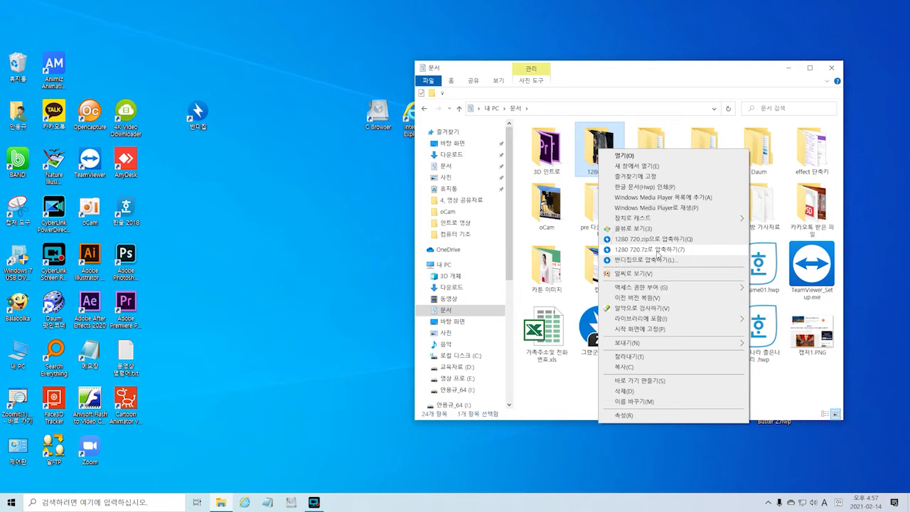
{"action": "left_click", "coordinate": [639, 241]}
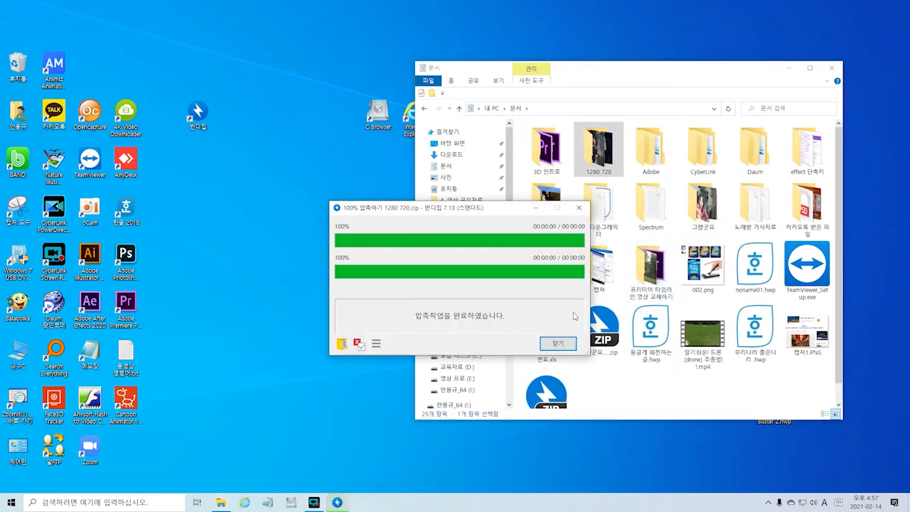
{"action": "left_click", "coordinate": [558, 343]}
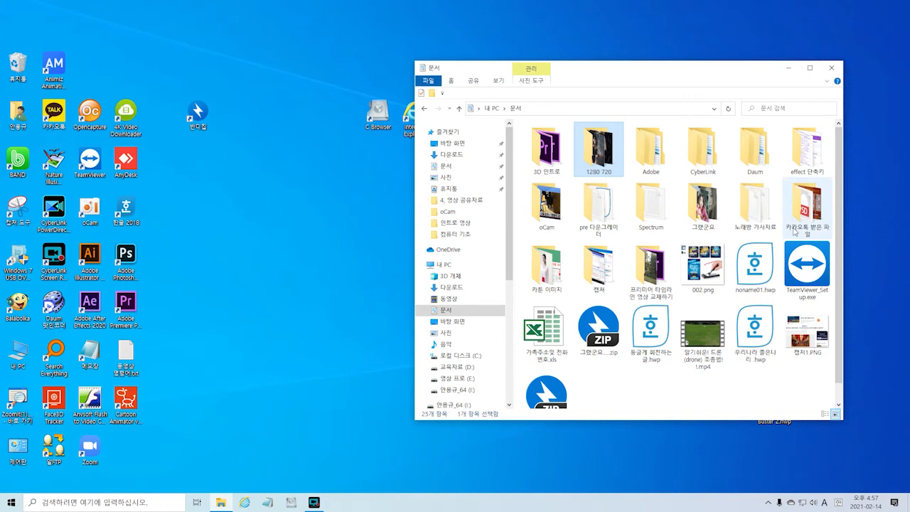
- Locate and select the new 1280 720.zip archive in the 문서 folder
{"action": "left_click_drag", "start_coordinate": [839, 246], "coordinate": [839, 295]}
{"action": "key", "text": "ctrl"}
{"action": "key", "text": "ctrl"}
{"action": "key", "text": "ctrl"}
{"action": "key", "text": "ctrl"}
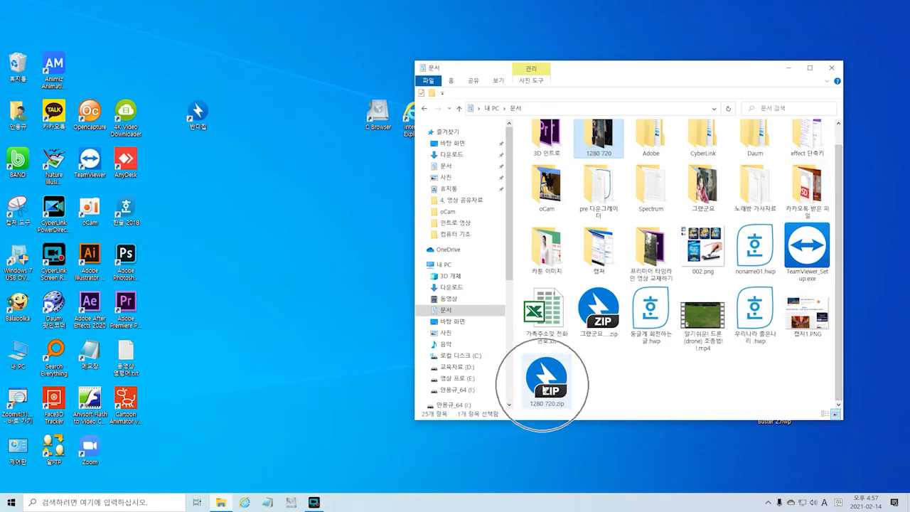
{"action": "mouse_move", "coordinate": [548, 383]}
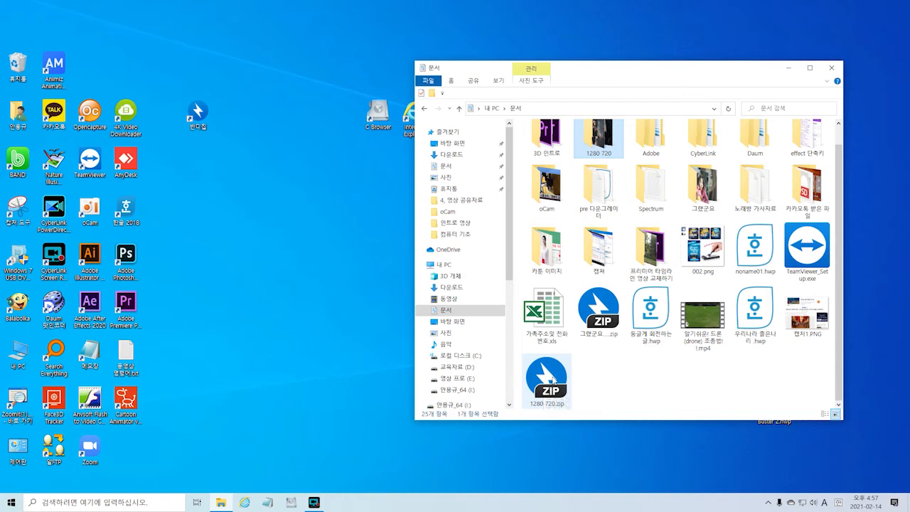
{"action": "left_click", "coordinate": [546, 381]}
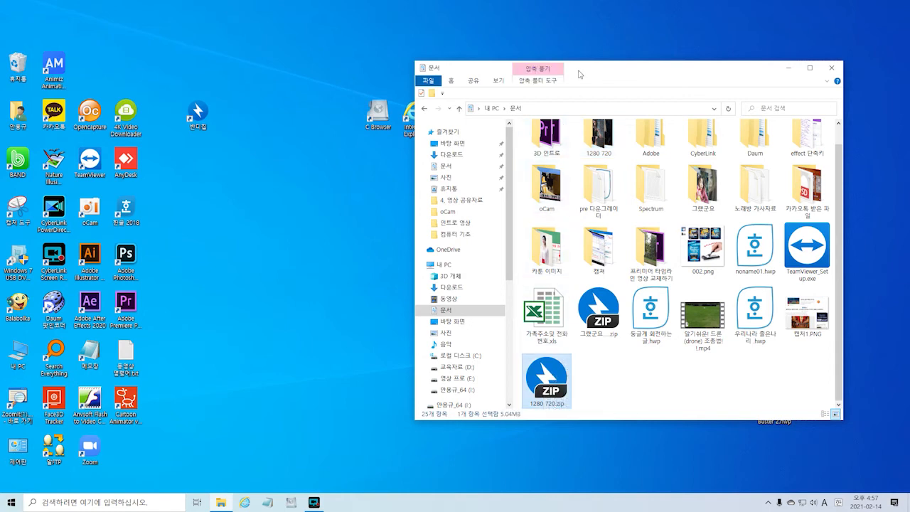
- Move the 3D 인트로 folder from 문서 to the desktop and compress it into 3D 인트로.zip using the 반디집 shortcut
{"action": "left_click_drag", "start_coordinate": [579, 74], "coordinate": [455, 87]}
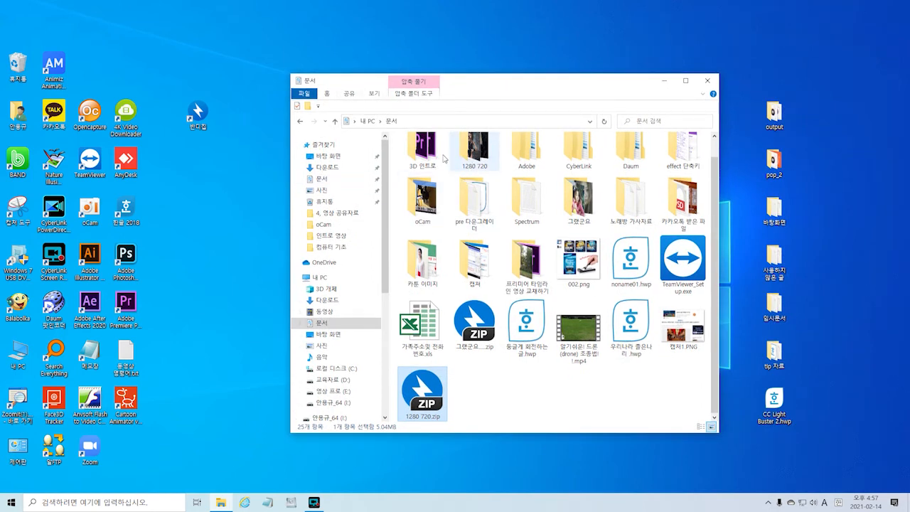
{"action": "left_click_drag", "start_coordinate": [422, 149], "coordinate": [199, 134]}
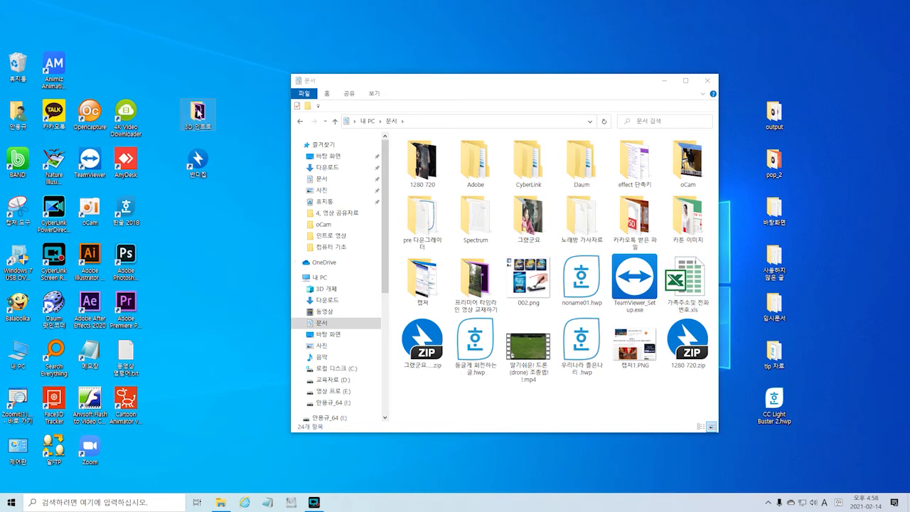
{"action": "left_click_drag", "start_coordinate": [198, 111], "coordinate": [198, 168]}
{"action": "left_click", "coordinate": [234, 210]}
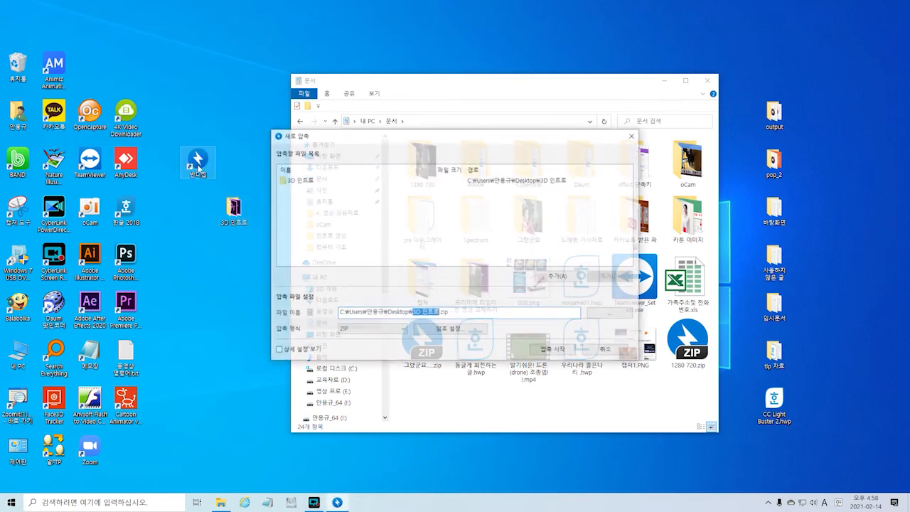
{"action": "left_click", "coordinate": [554, 353]}
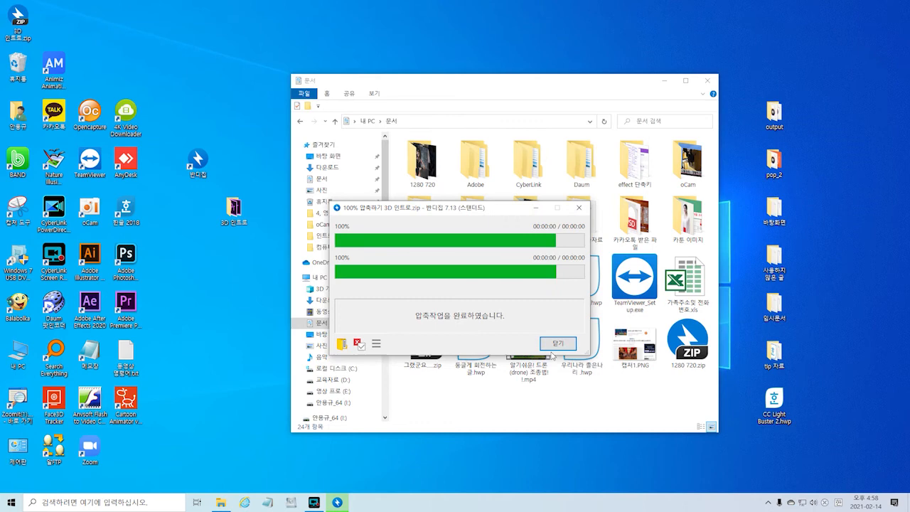
{"action": "left_click", "coordinate": [554, 346]}
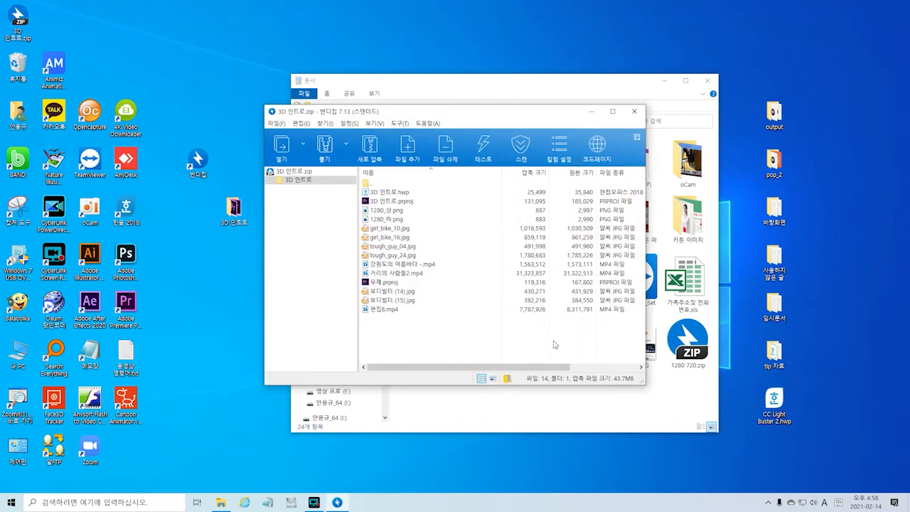
{"action": "left_click", "coordinate": [634, 111]}
- Delete the original 3D 인트로 folder from the desktop and return to the 문서 folder
{"action": "left_click", "coordinate": [240, 208]}
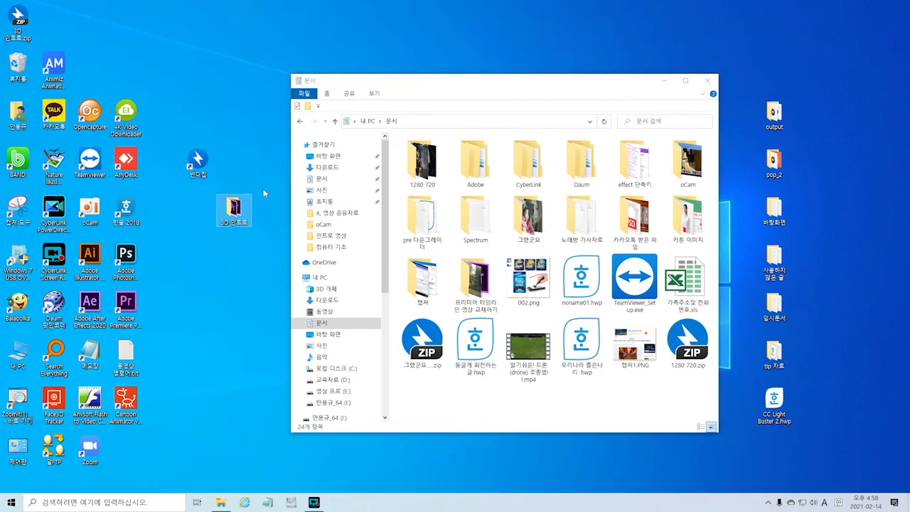
{"action": "key", "text": "Delete"}
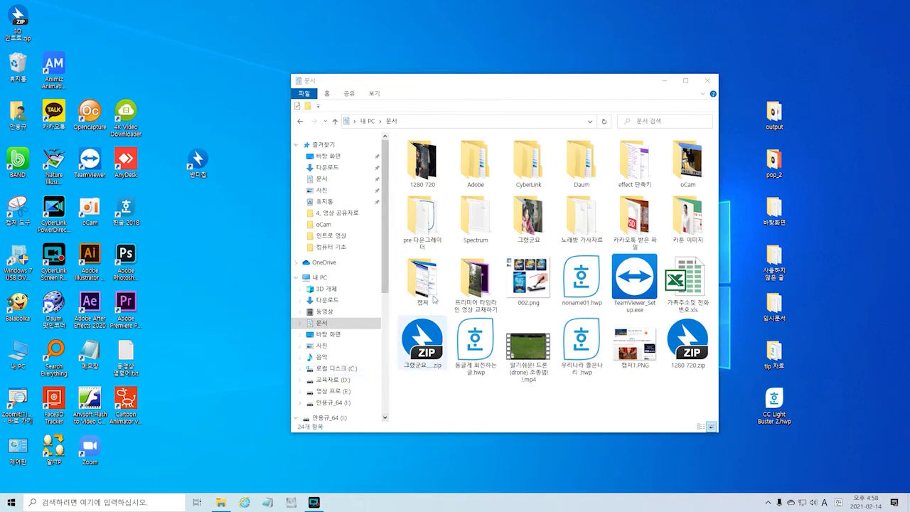
{"action": "left_click", "coordinate": [514, 94]}
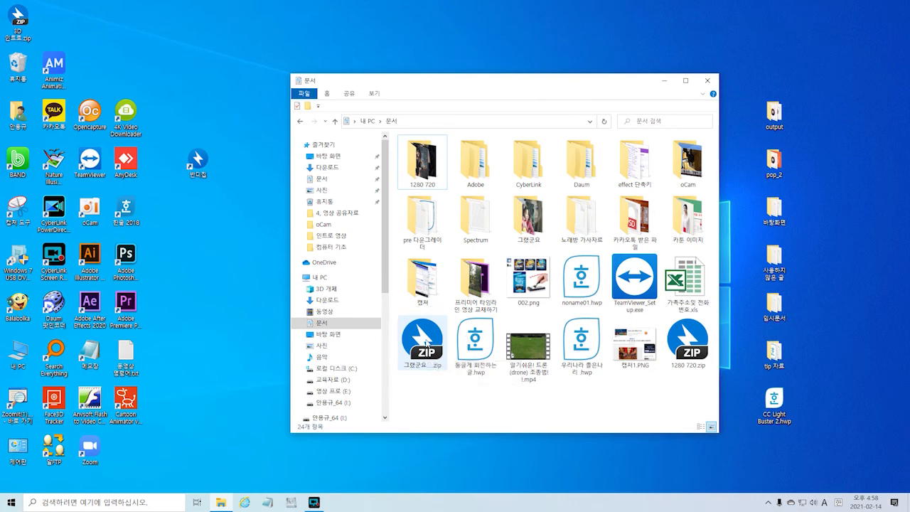
- Review the 반디집 extraction options for the 그랬군요 ZIP file in 문서 and view the archive's contents, closing both windows
{"action": "left_click", "coordinate": [426, 341]}
{"action": "right_click", "coordinate": [426, 341]}
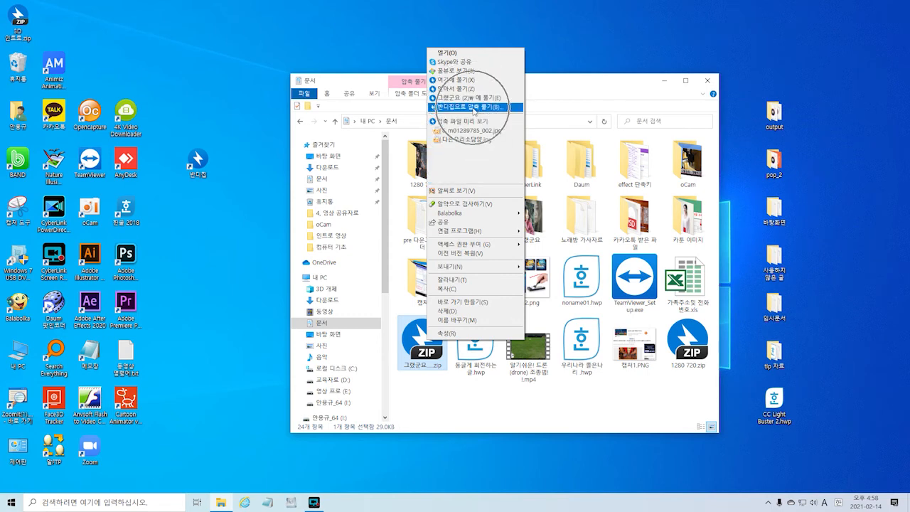
{"action": "left_click", "coordinate": [416, 350]}
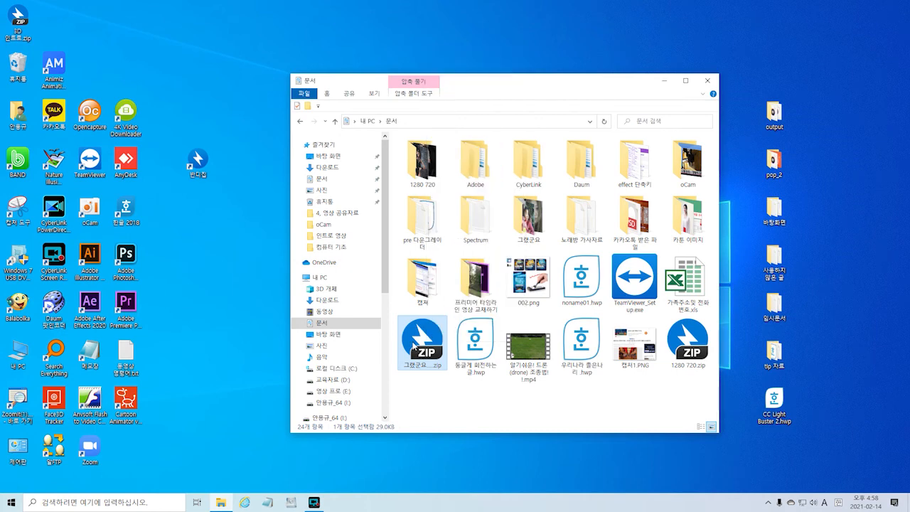
{"action": "double_click", "coordinate": [421, 342]}
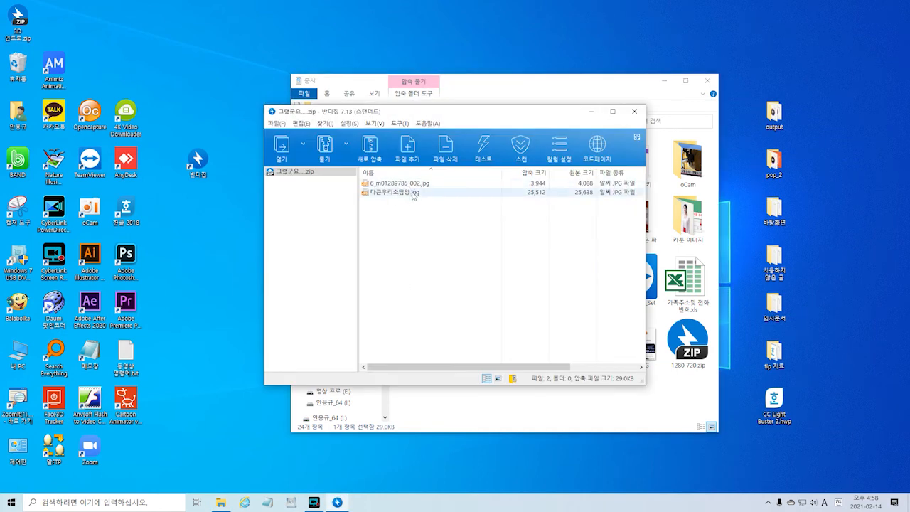
{"action": "left_click", "coordinate": [634, 111]}
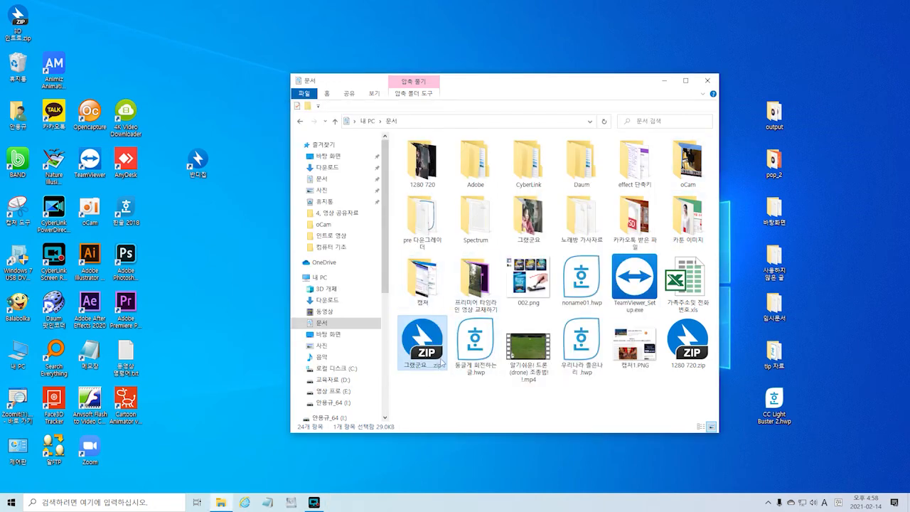
{"action": "left_click", "coordinate": [708, 81]}
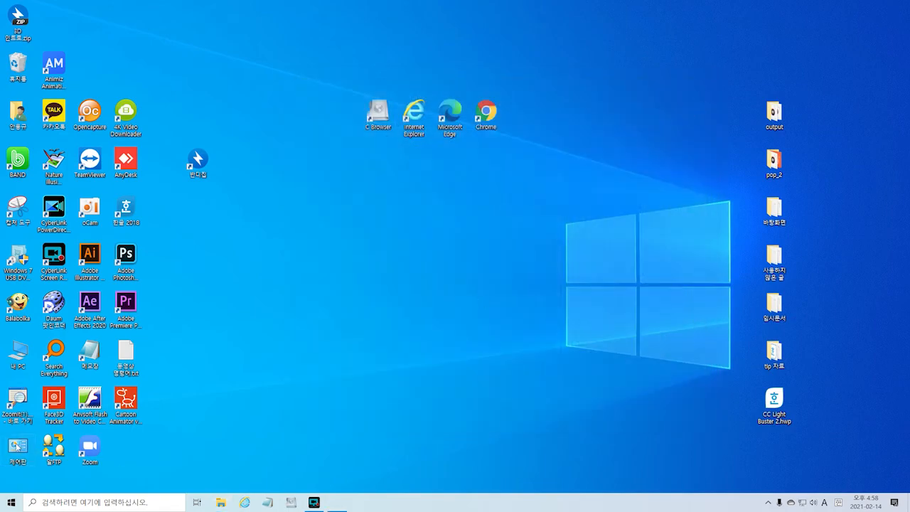
- Find and select Bandizip under 프로그램 및 기능 in the Control Panel, closing the window without uninstalling it
{"action": "double_click", "coordinate": [18, 447]}
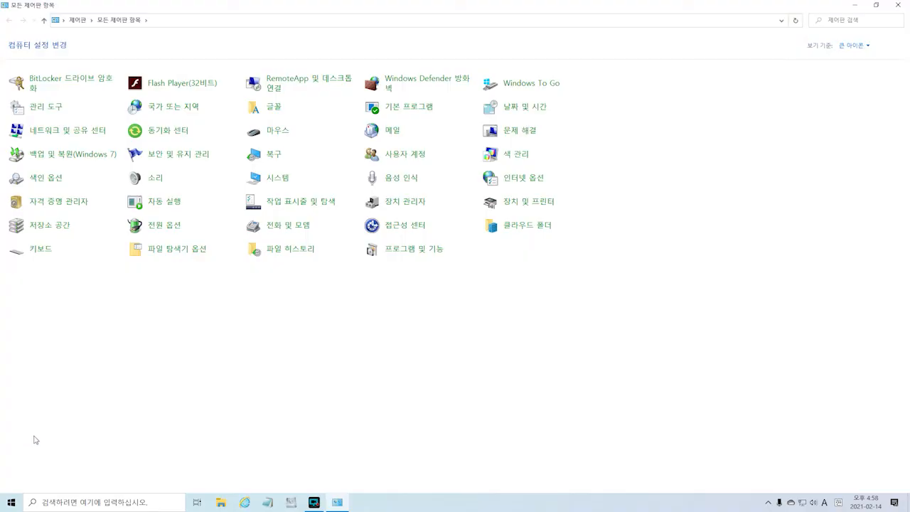
{"action": "left_click", "coordinate": [406, 255]}
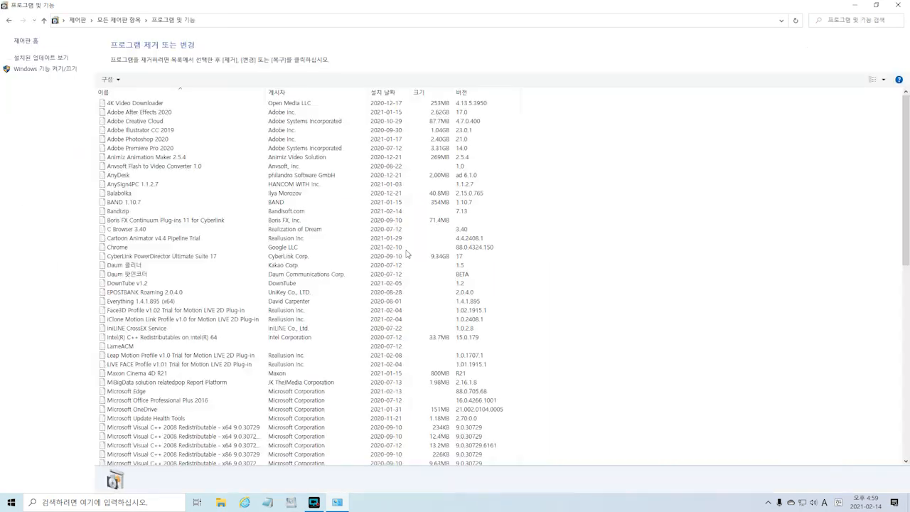
{"action": "left_click", "coordinate": [121, 216]}
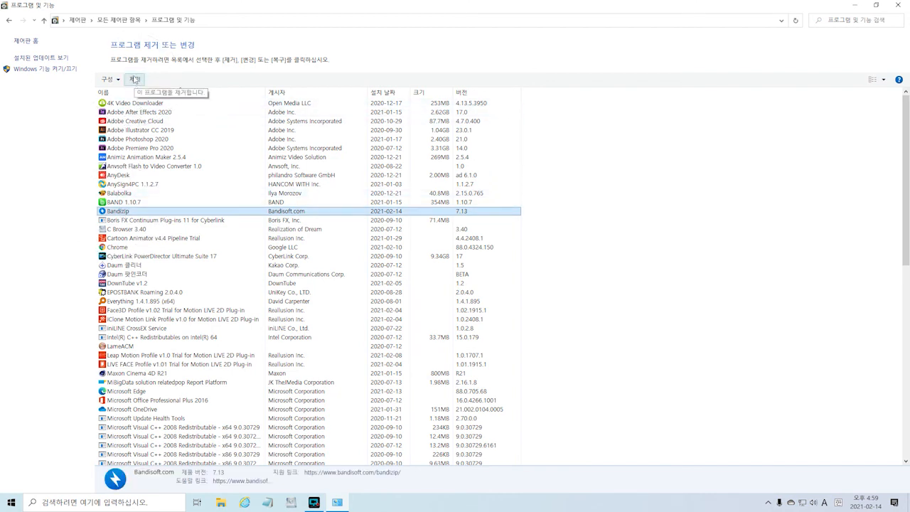
{"action": "left_click", "coordinate": [897, 7]}
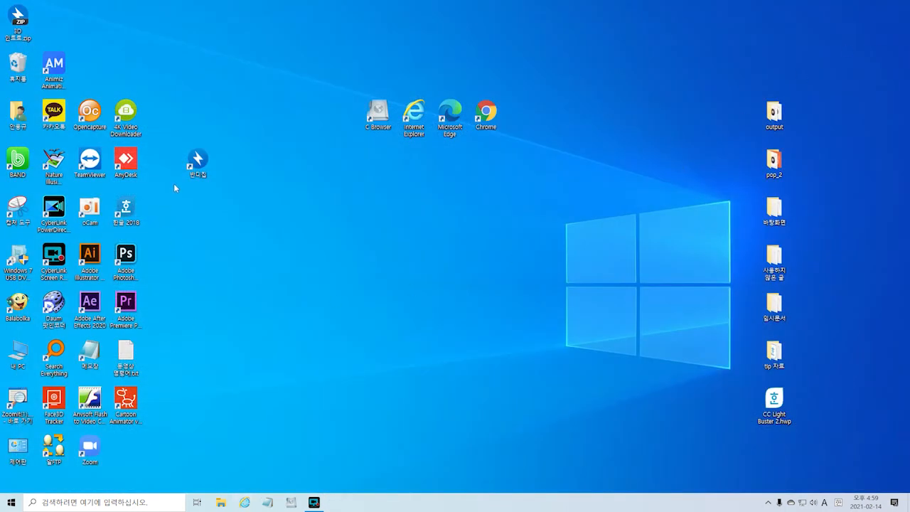
- Move the 반디집 shortcut to the empty area below the Internet Explorer shortcut on the desktop
{"action": "left_click_drag", "start_coordinate": [193, 162], "coordinate": [398, 238]}
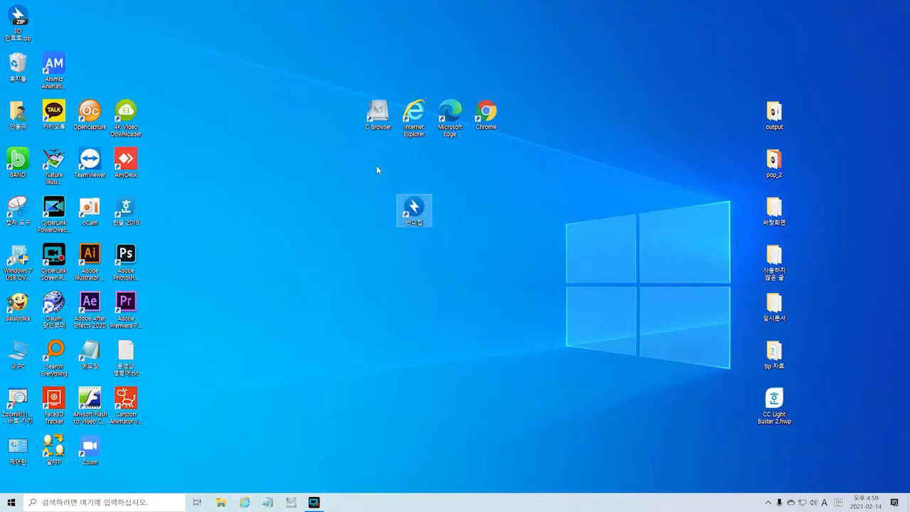